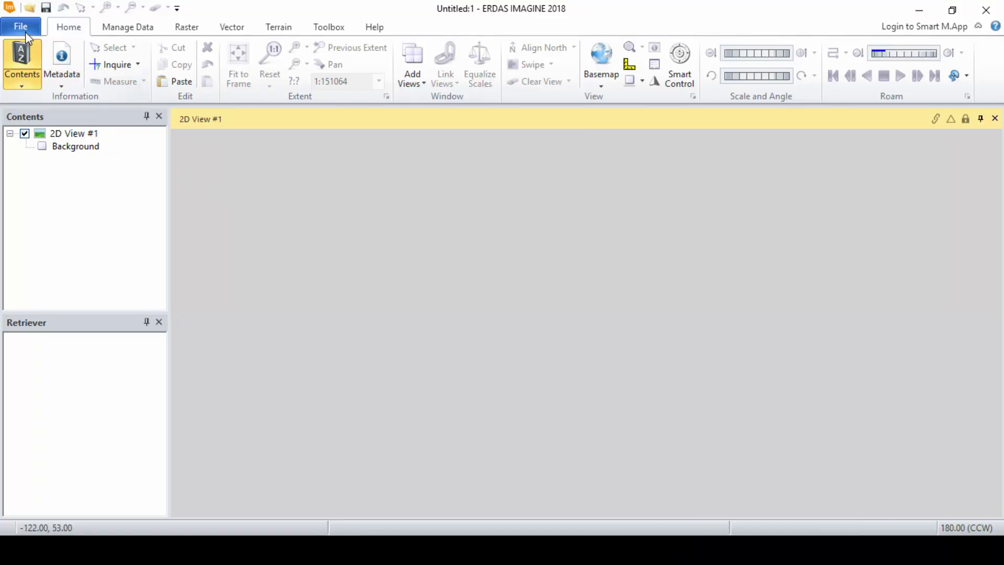
- Open the photogrammetric project project_po_524829.blk
click(23, 29)
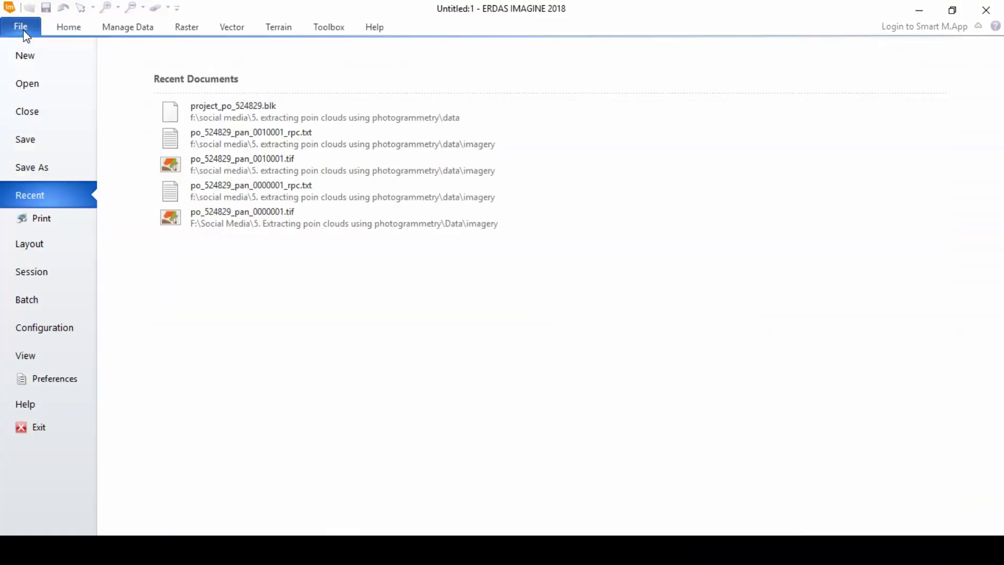
click(34, 83)
click(374, 144)
click(386, 211)
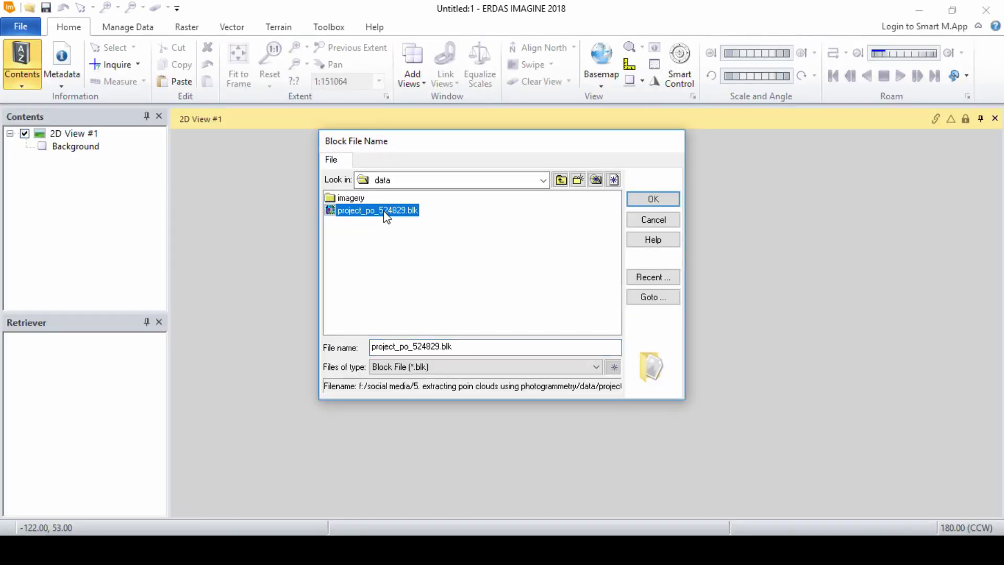
click(655, 200)
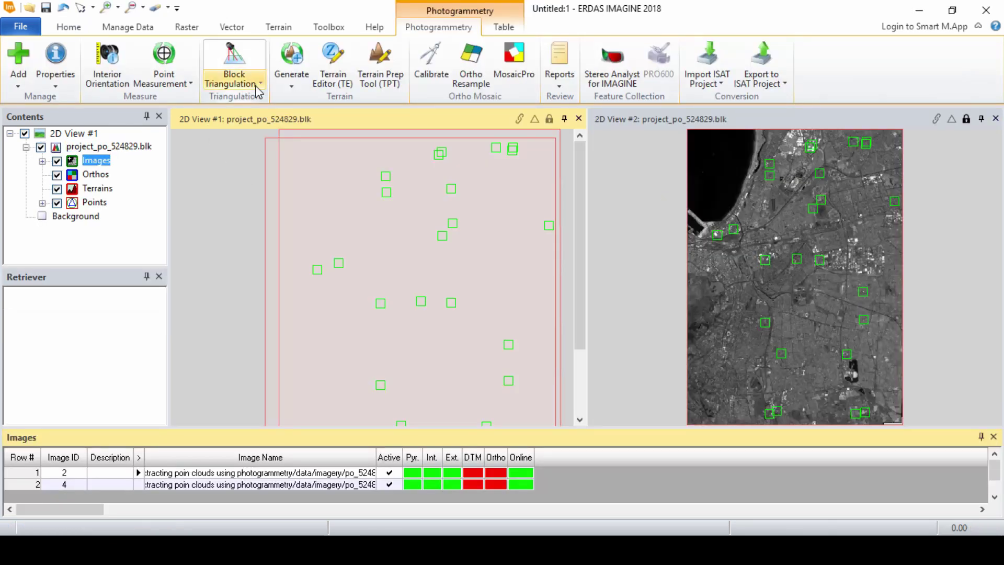
- Run block triangulation and accept the results (0.2209107-pixel total image RMSE)
click(259, 84)
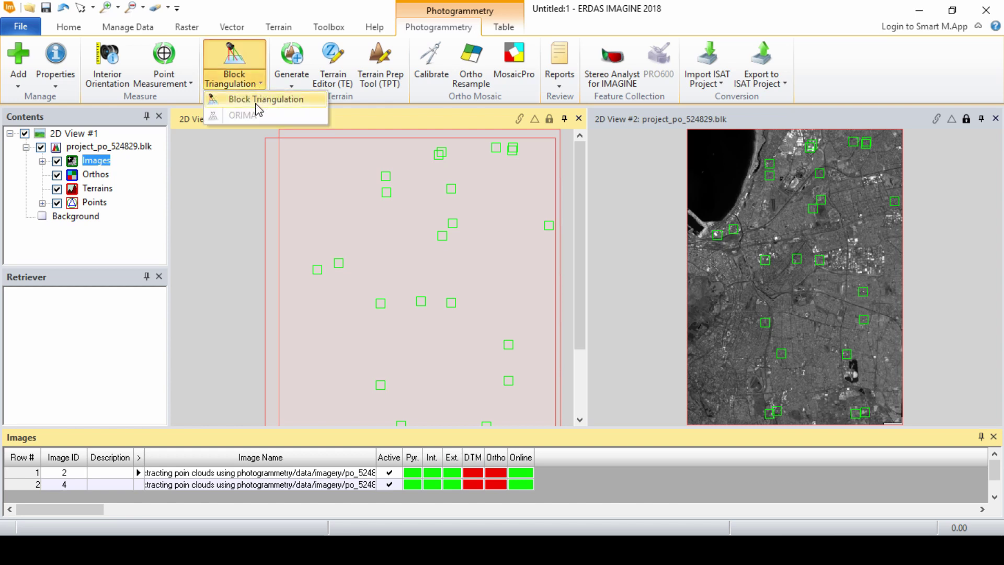
click(258, 101)
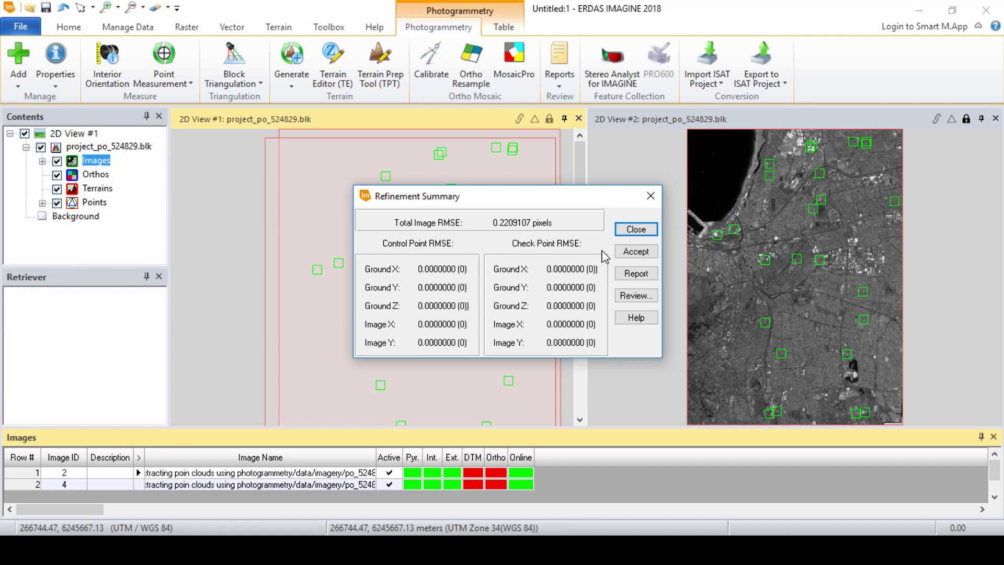
click(643, 253)
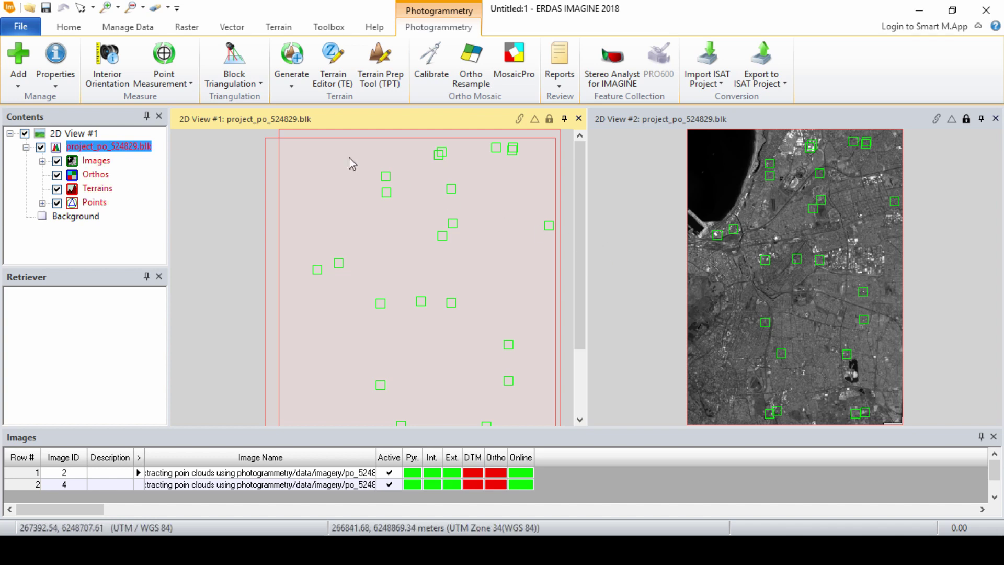
- Save the project, then open eATE Manager maximized showing both po_524829 pan images
click(47, 11)
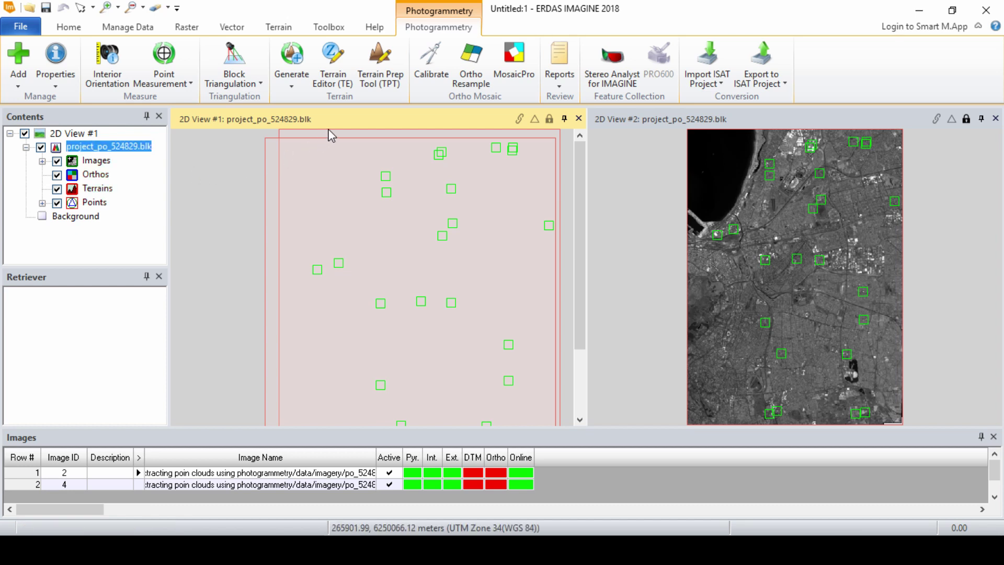
click(291, 87)
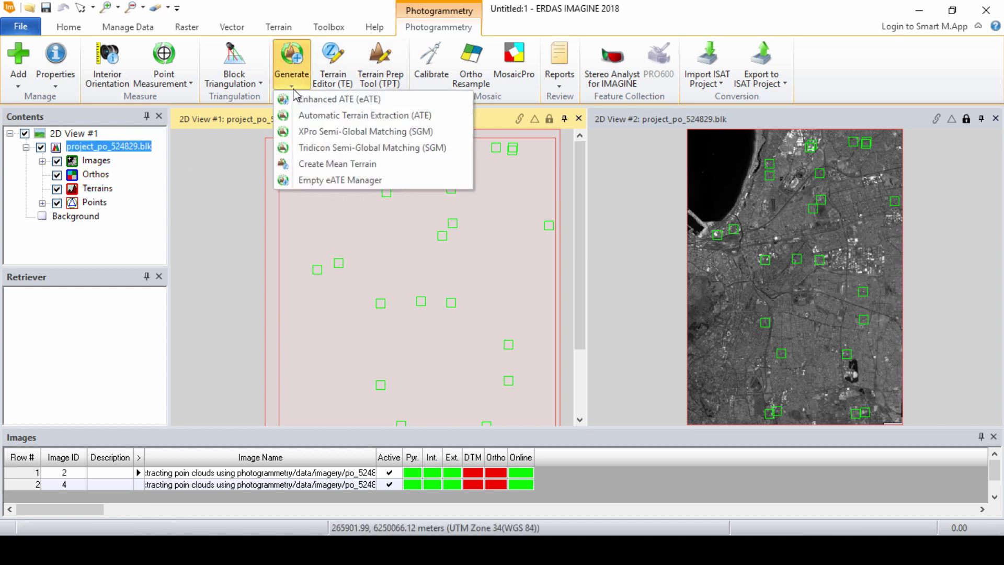
click(296, 99)
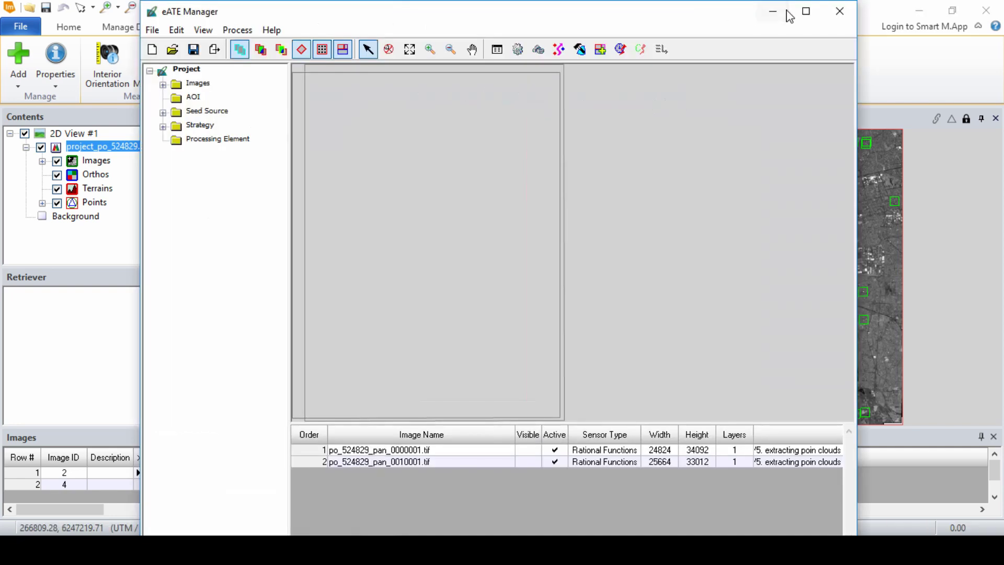
click(805, 11)
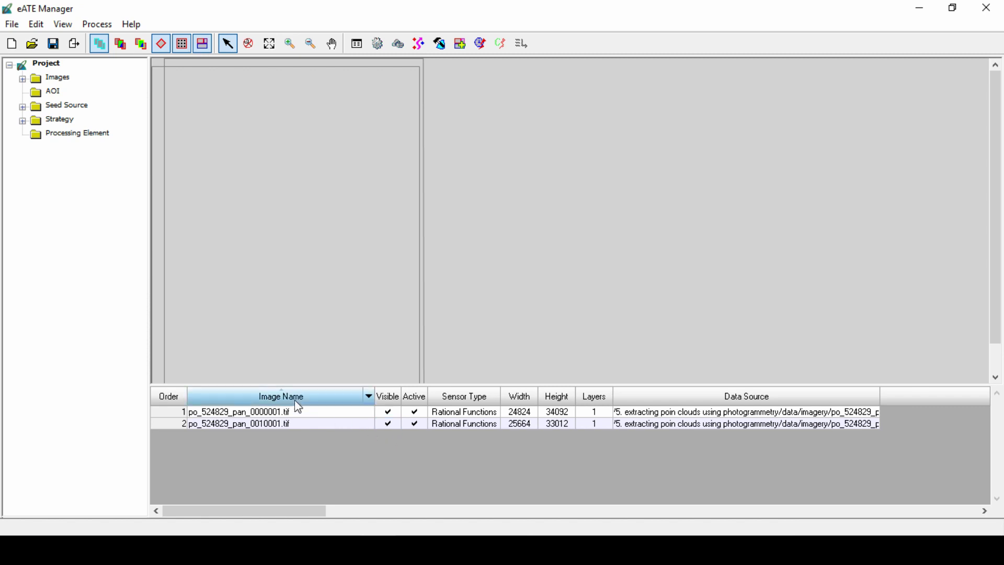
click(125, 45)
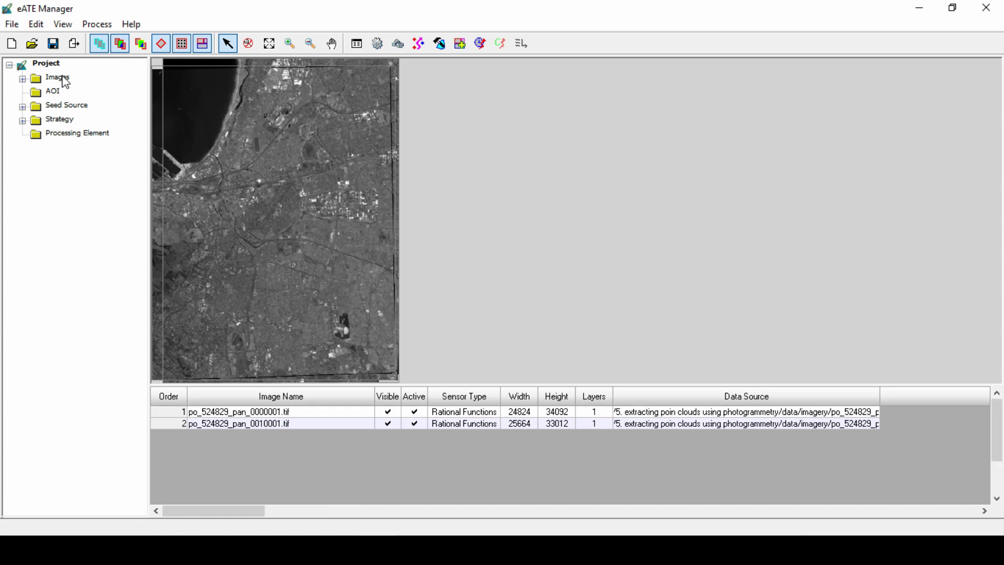
- Browse the Images, AOI, Seed Source, default Strategy and Processing Element nodes, ending on AOI
click(22, 79)
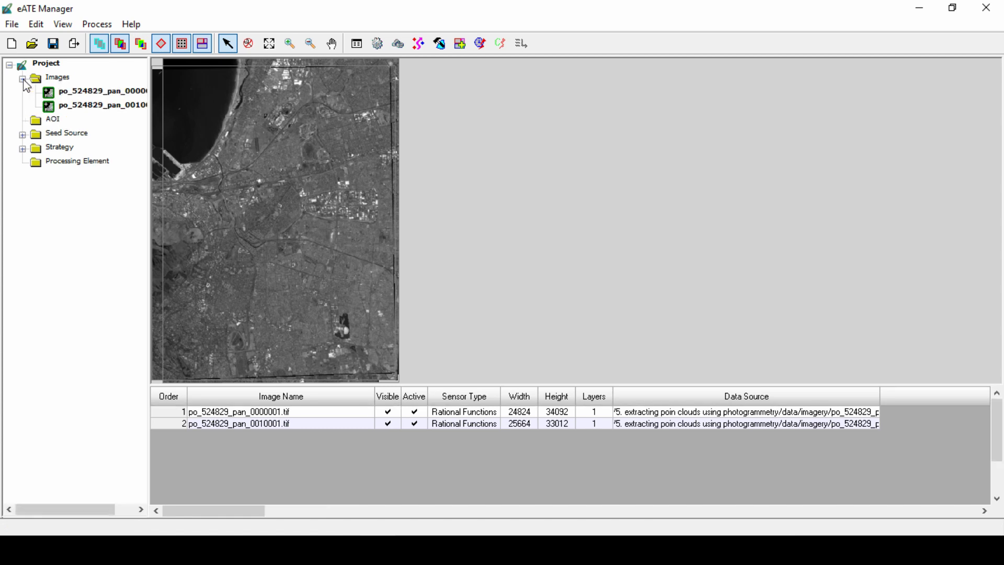
click(55, 121)
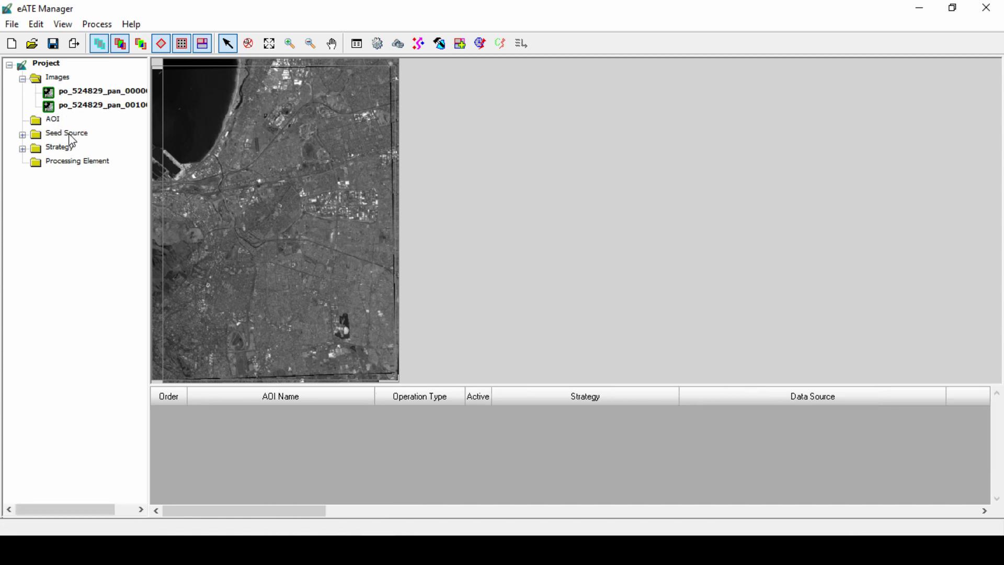
click(71, 139)
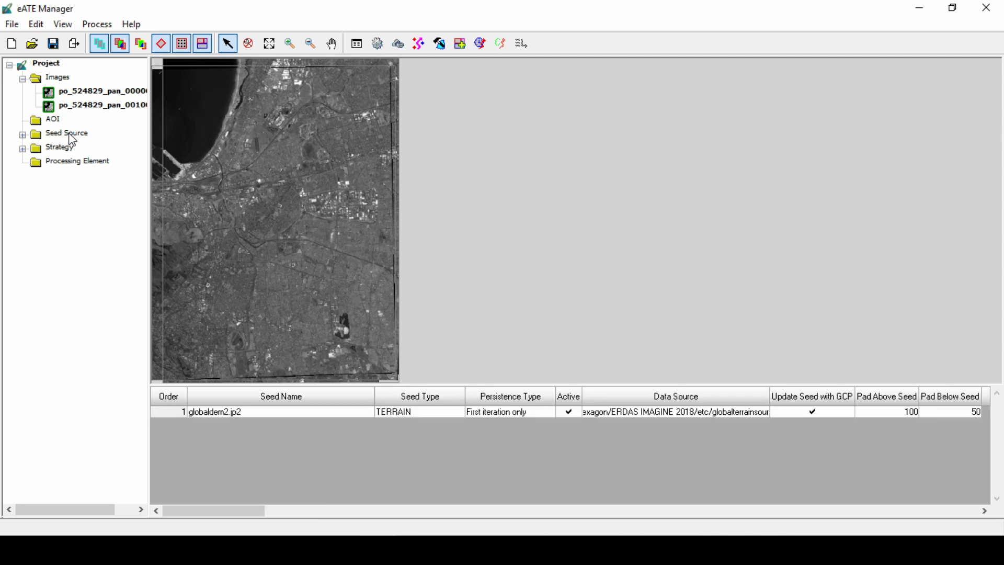
click(63, 149)
click(23, 149)
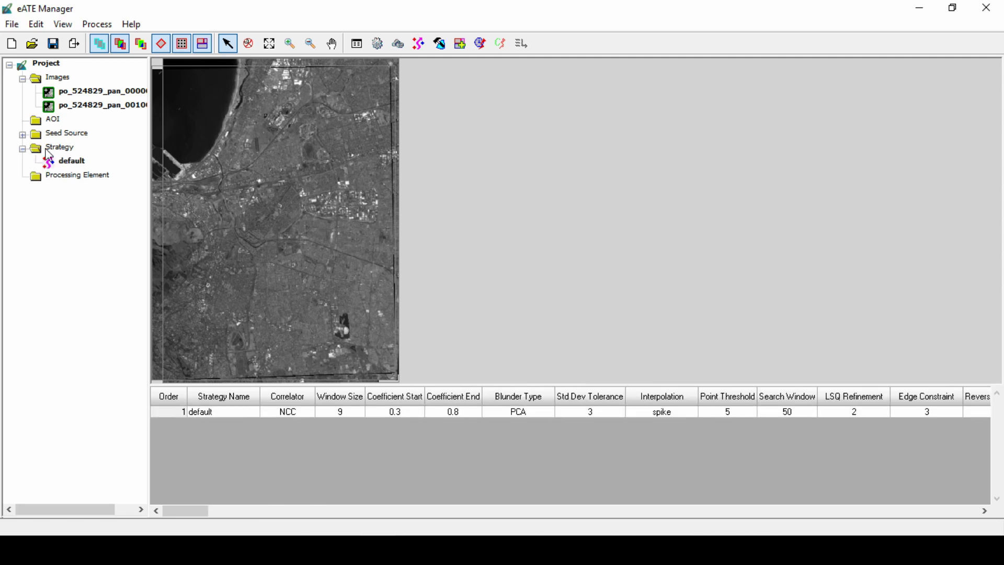
click(96, 180)
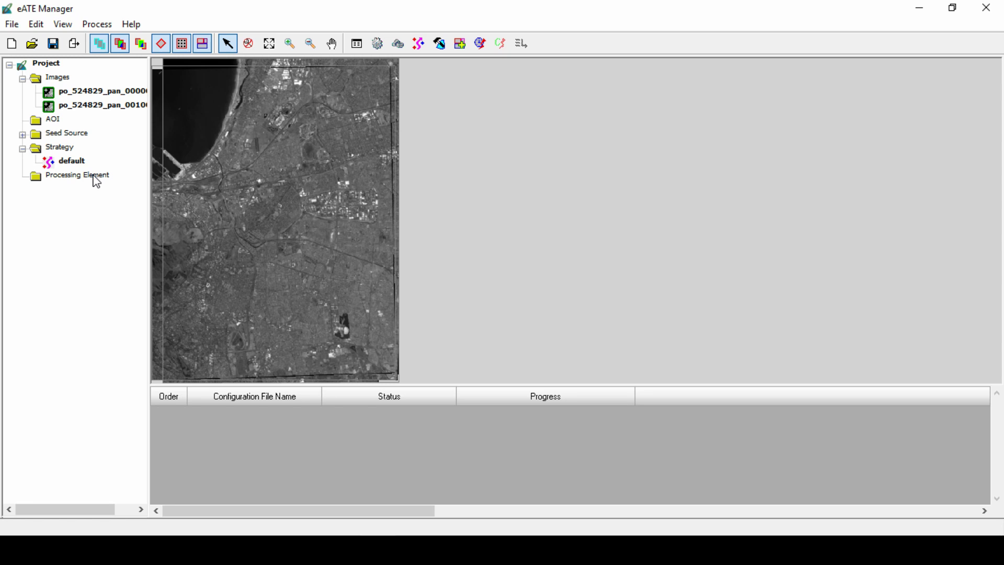
click(54, 121)
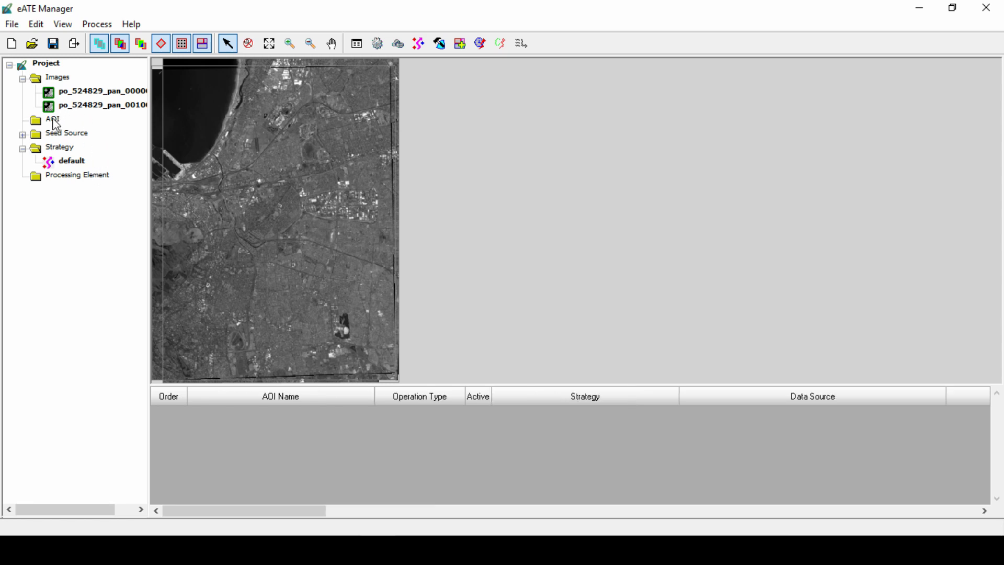
- Draw a polygon AOI over the lower-left part of the imagery and save it as terrain.aoi
click(439, 48)
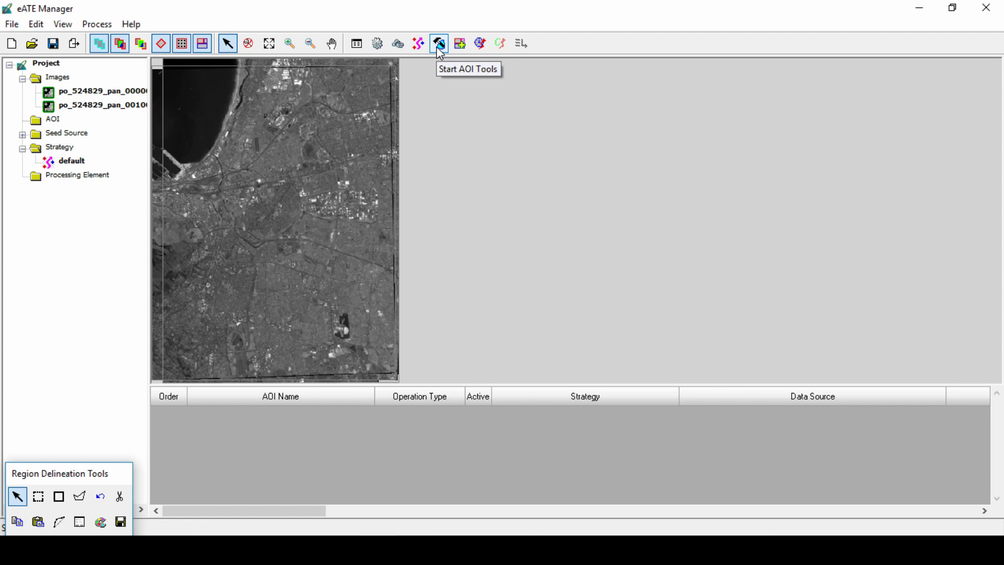
drag(73, 476, 647, 197)
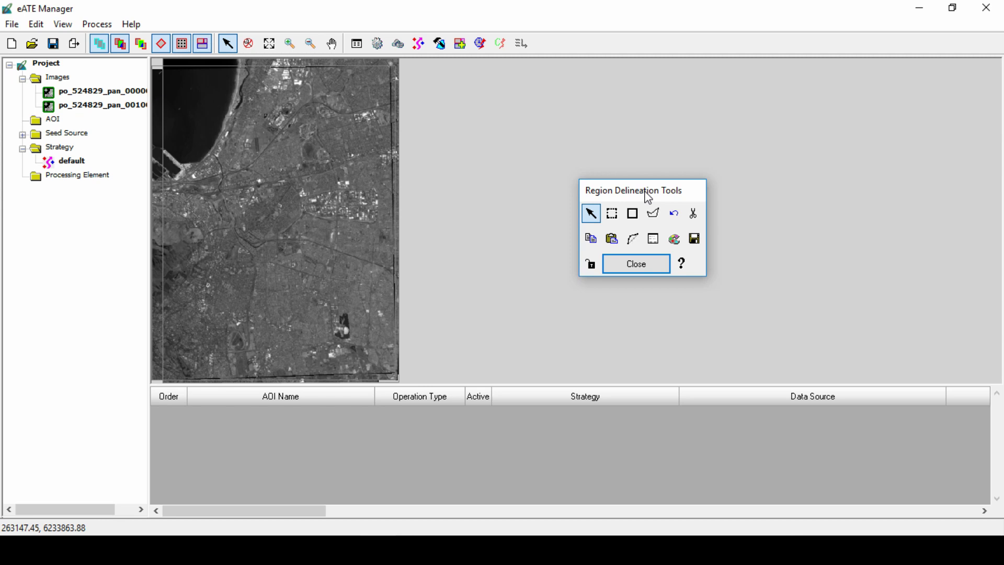
click(658, 218)
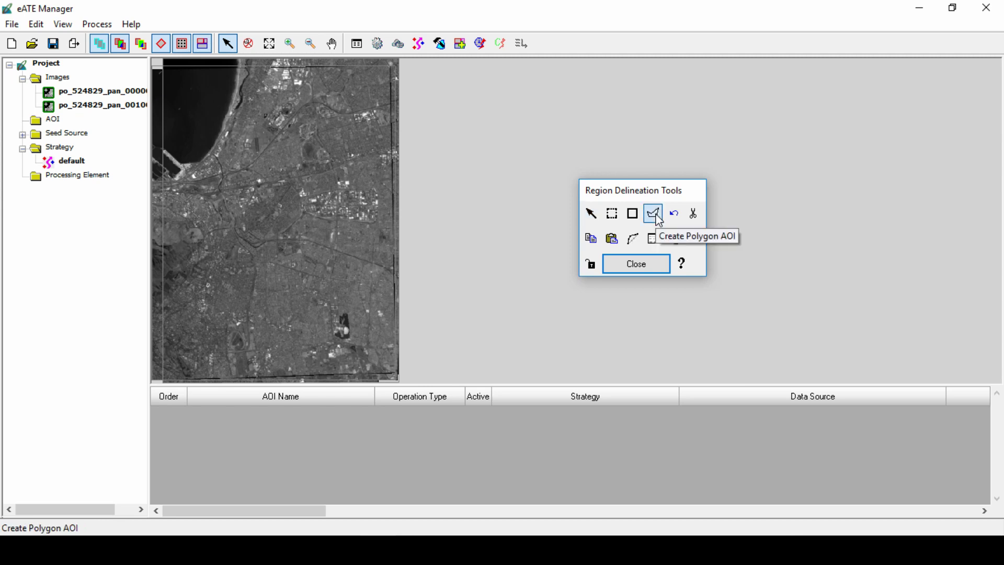
click(209, 265)
click(209, 349)
click(292, 349)
click(291, 259)
double_click(236, 265)
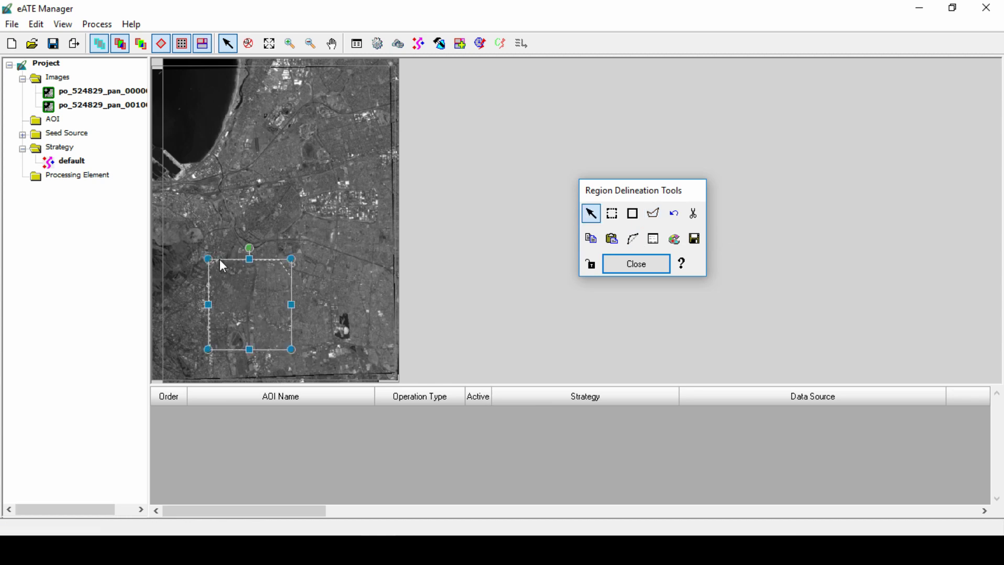
click(632, 264)
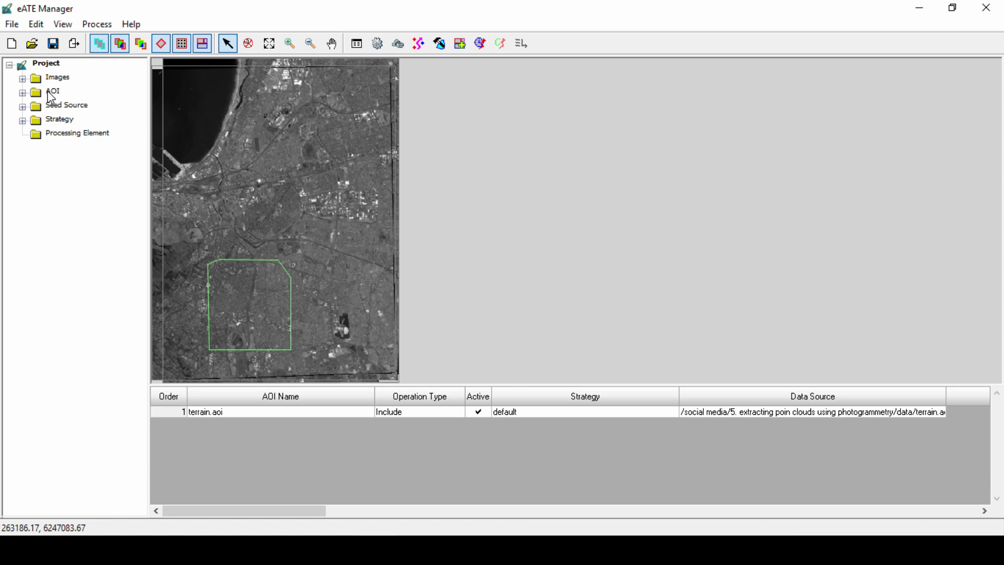
- Select terrain.aoi under the AOI folder and show the seed source list
click(22, 92)
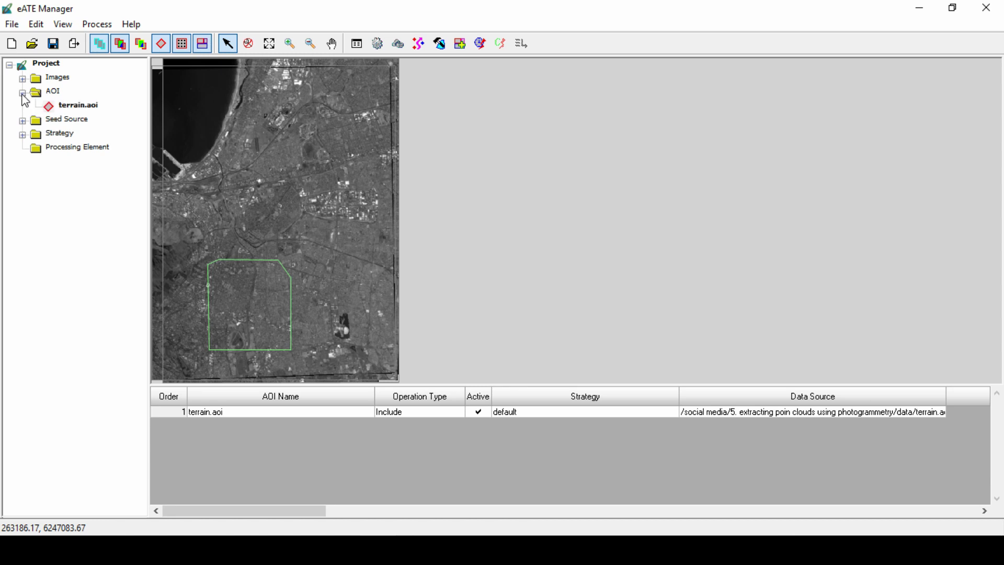
click(79, 106)
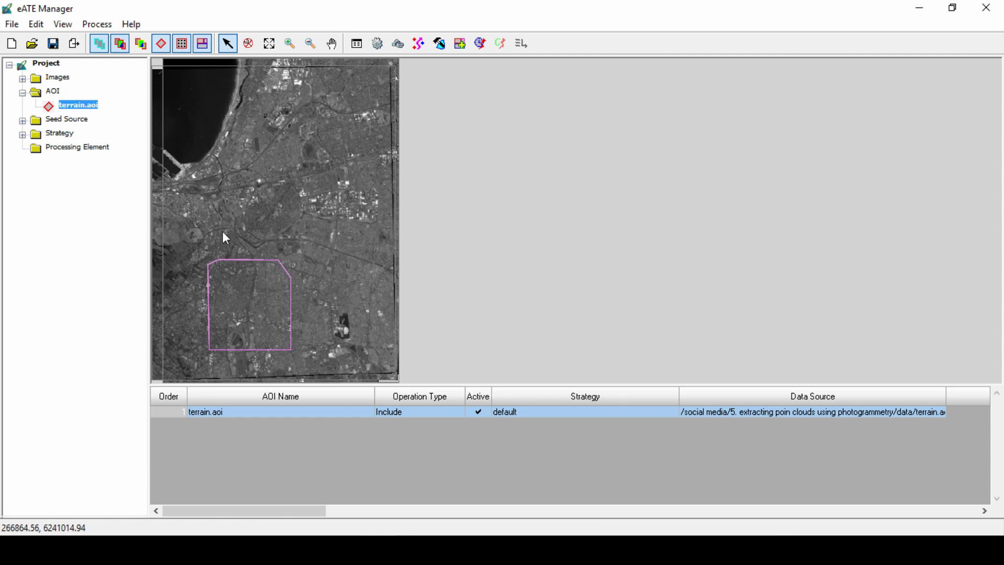
click(69, 120)
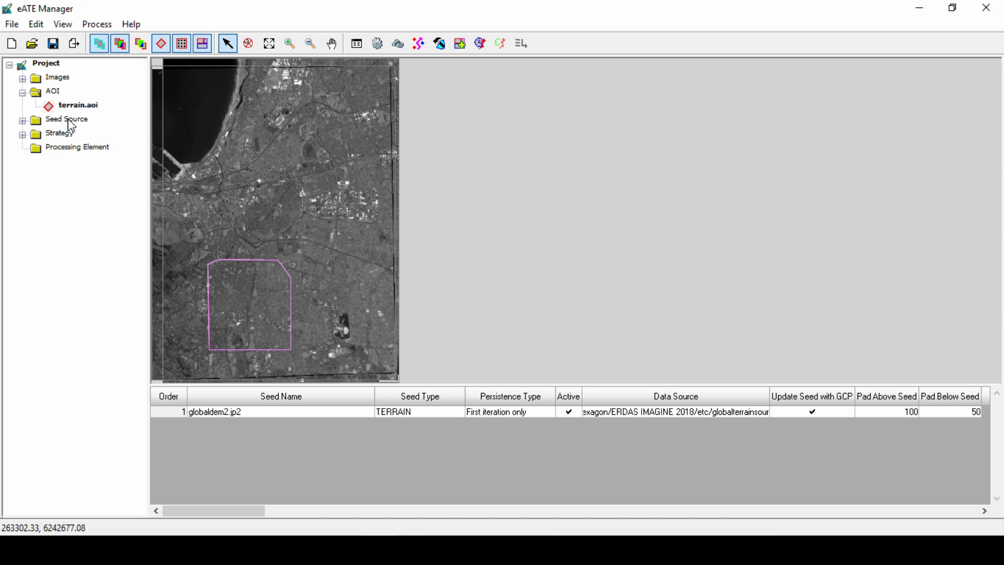
- Add project_po_524829.blk as a mass-points seed source from the block file
right_click(67, 120)
mouse_move(120, 147)
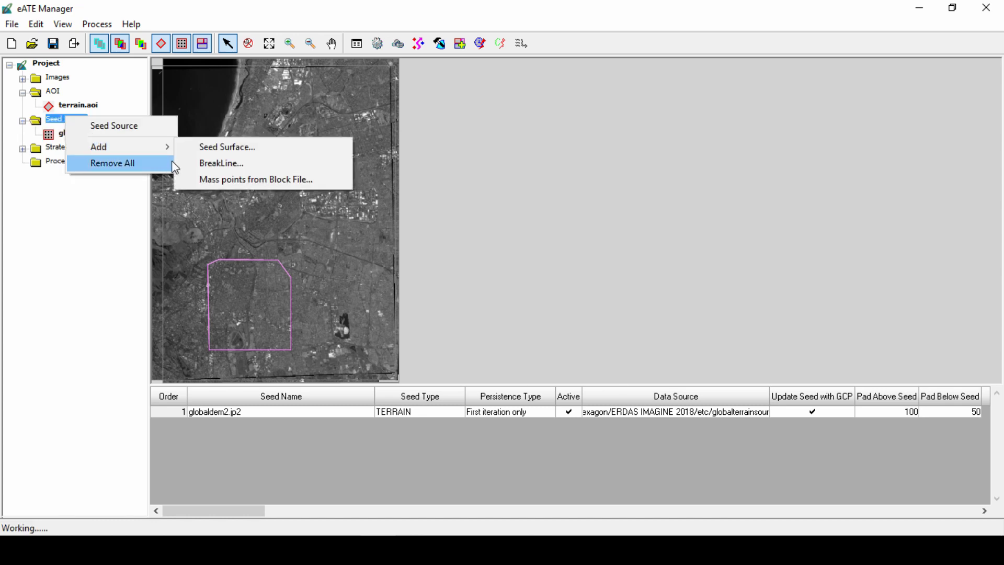
click(225, 181)
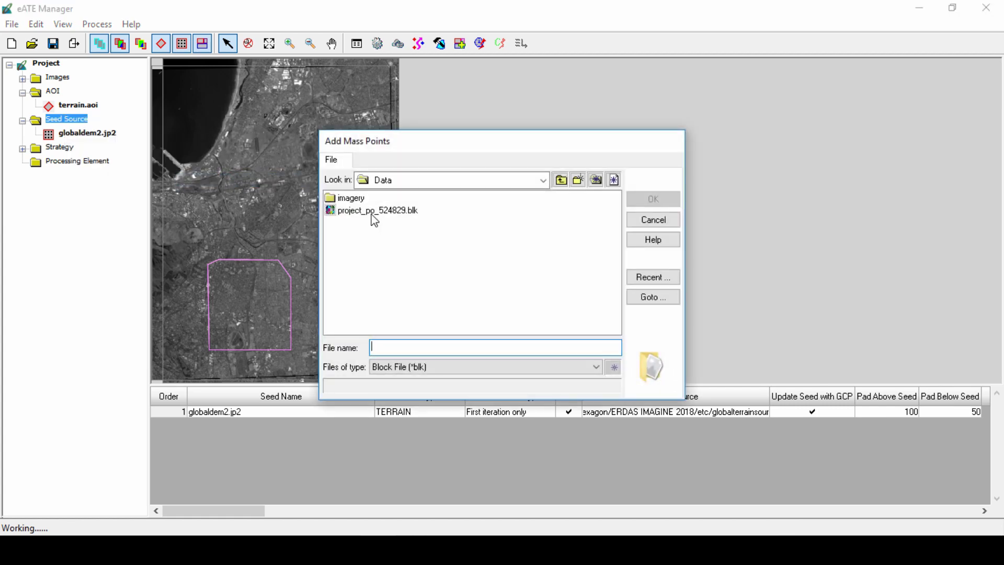
click(372, 211)
click(648, 199)
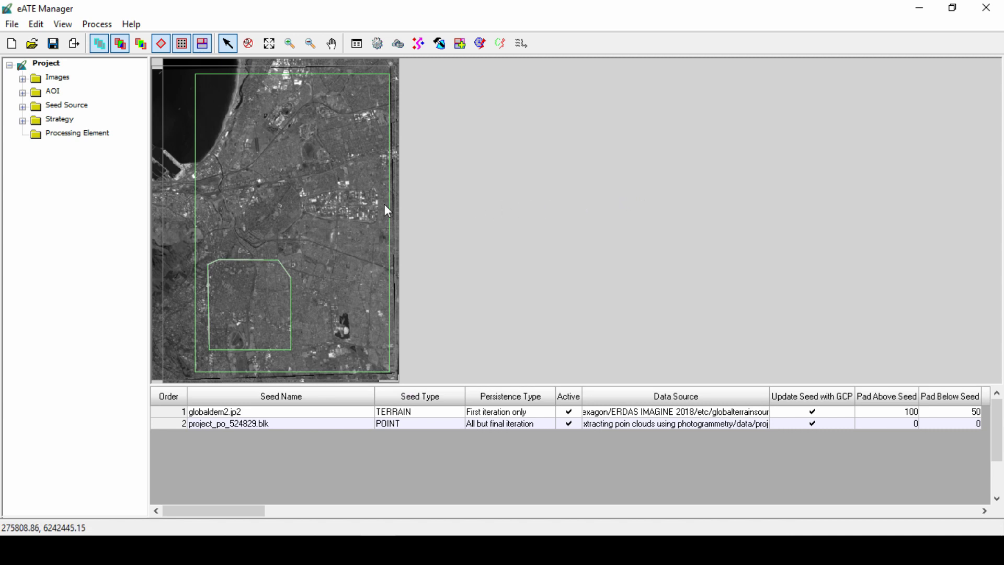
- Review Process Engine Settings, keeping Point Sampling Density 1 and pixel block size 500
click(46, 123)
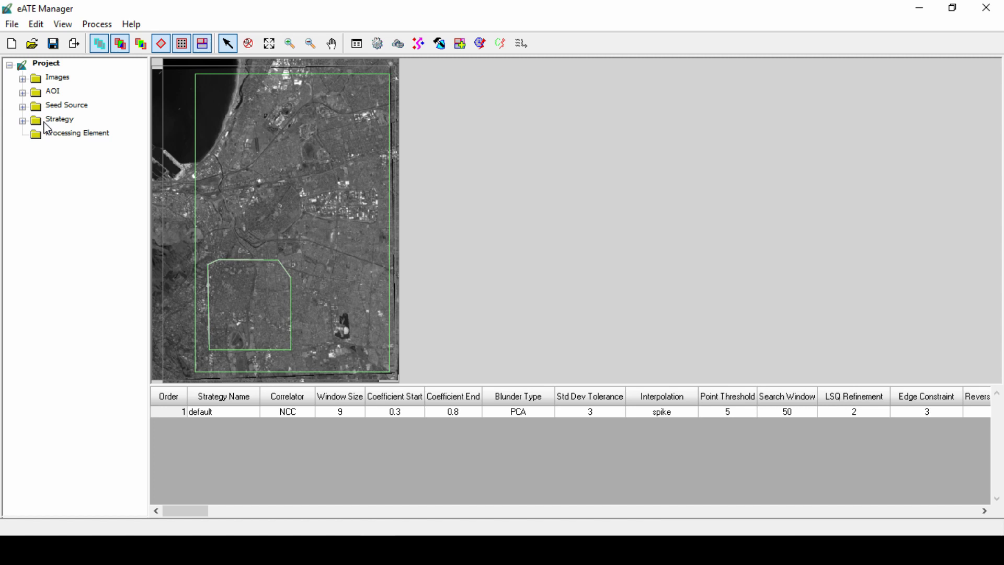
click(378, 43)
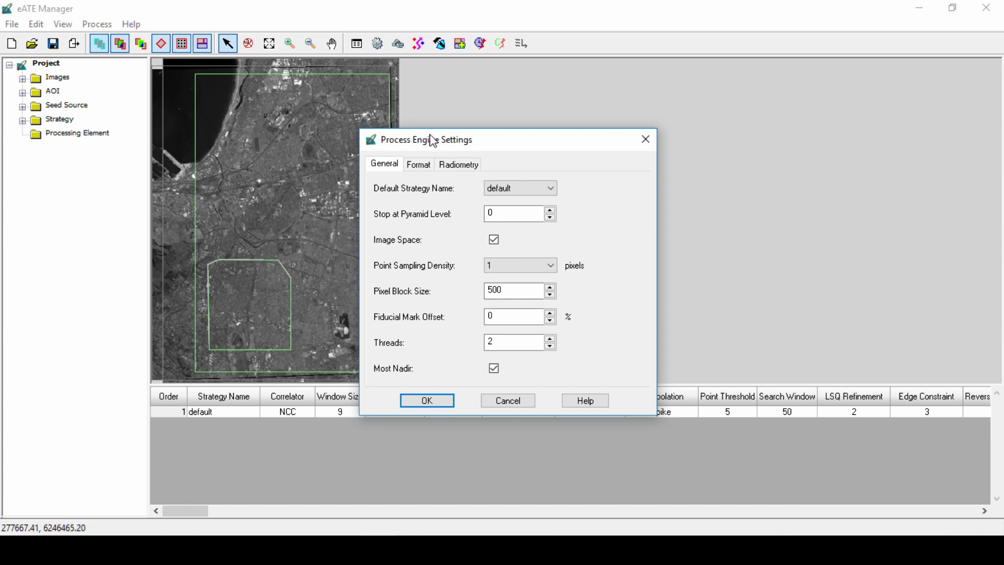
click(523, 215)
click(552, 265)
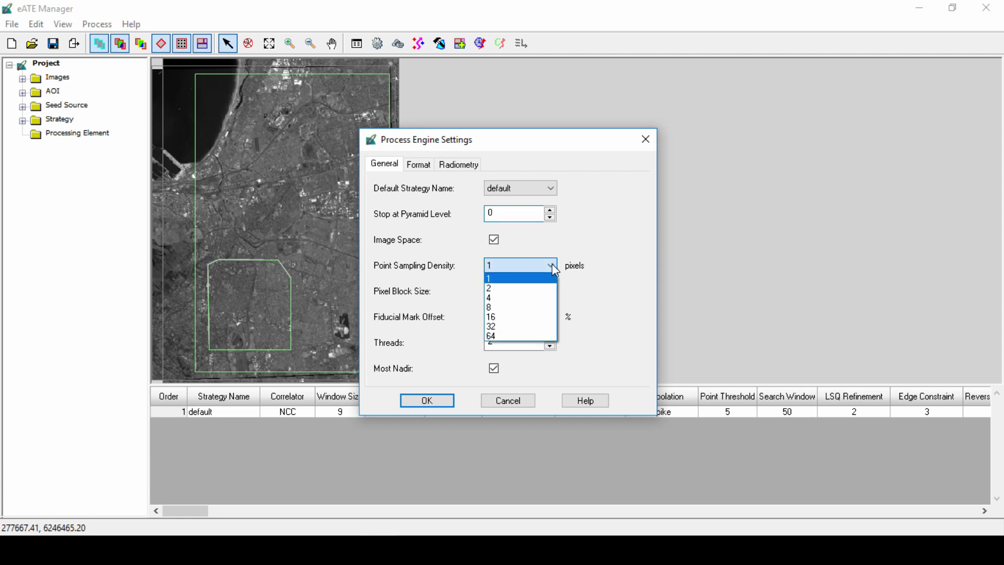
click(611, 250)
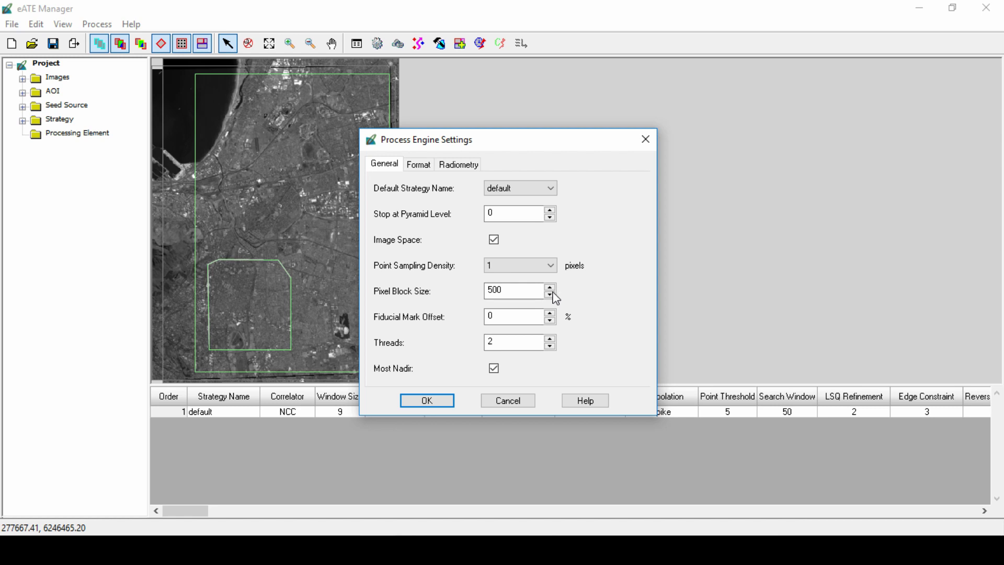
click(518, 292)
double_click(518, 292)
- Keep LAS as the internal point format, check Radiometry, and accept Process Engine Settings
click(418, 164)
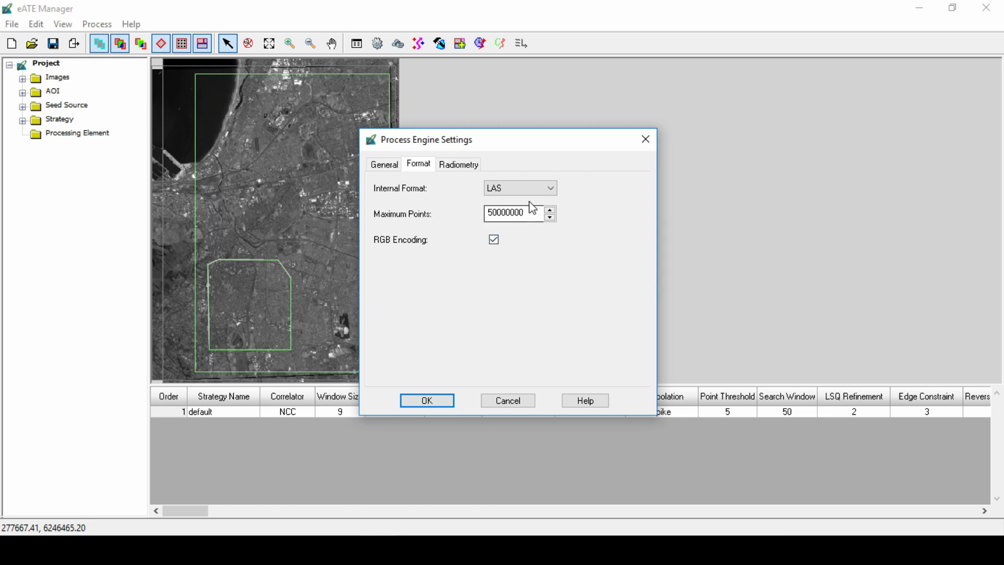
click(550, 188)
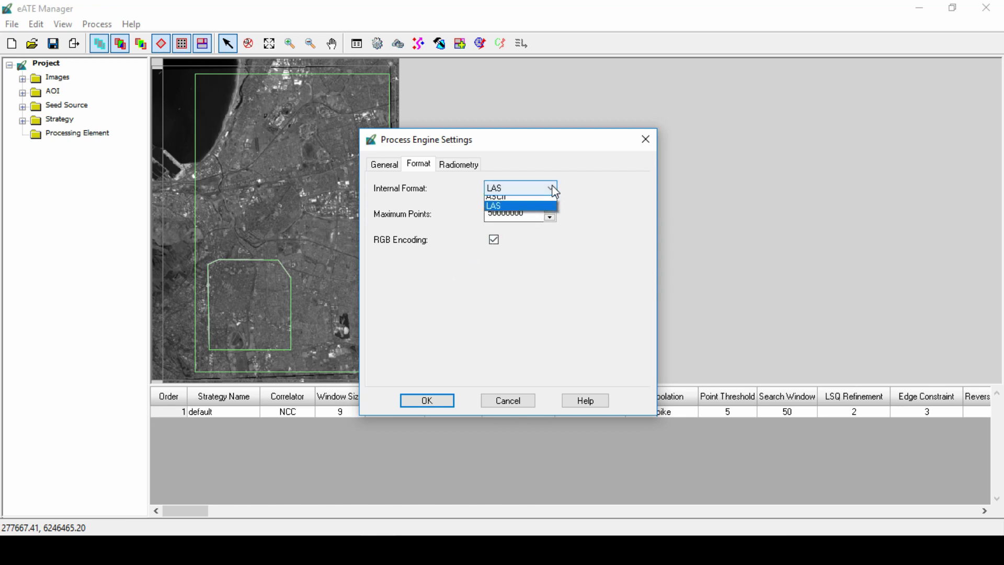
click(626, 192)
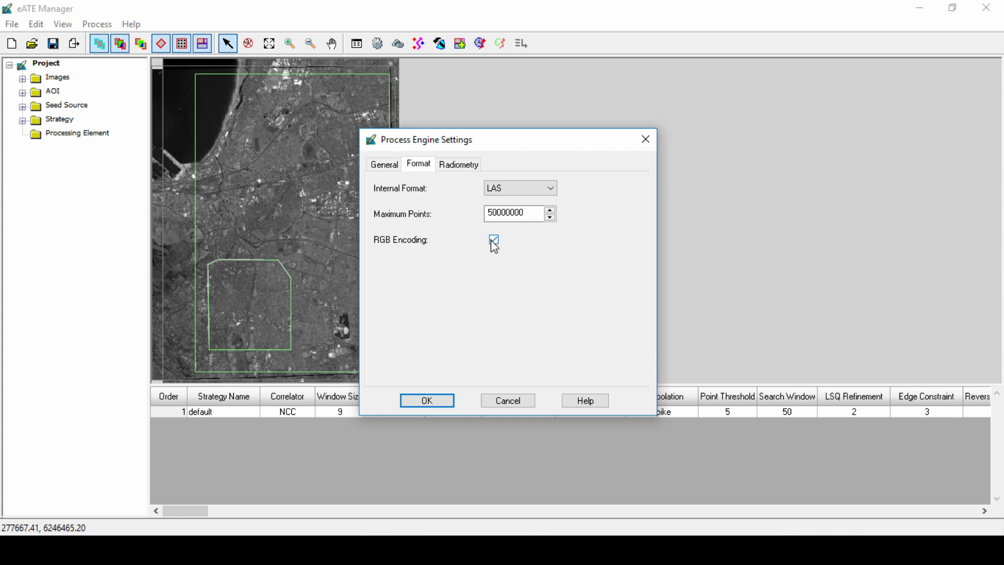
key(ctrl+Tab)
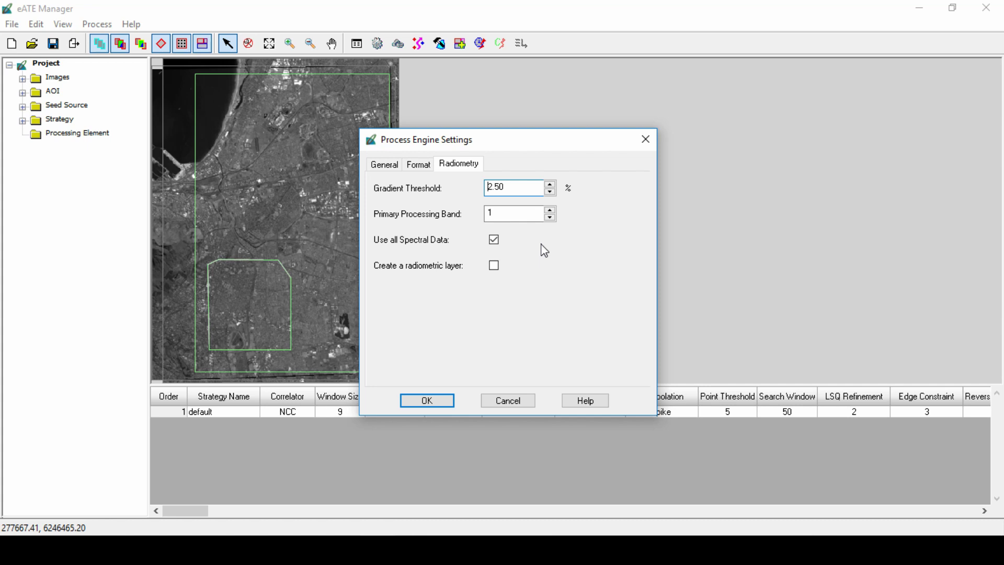
click(427, 401)
click(397, 43)
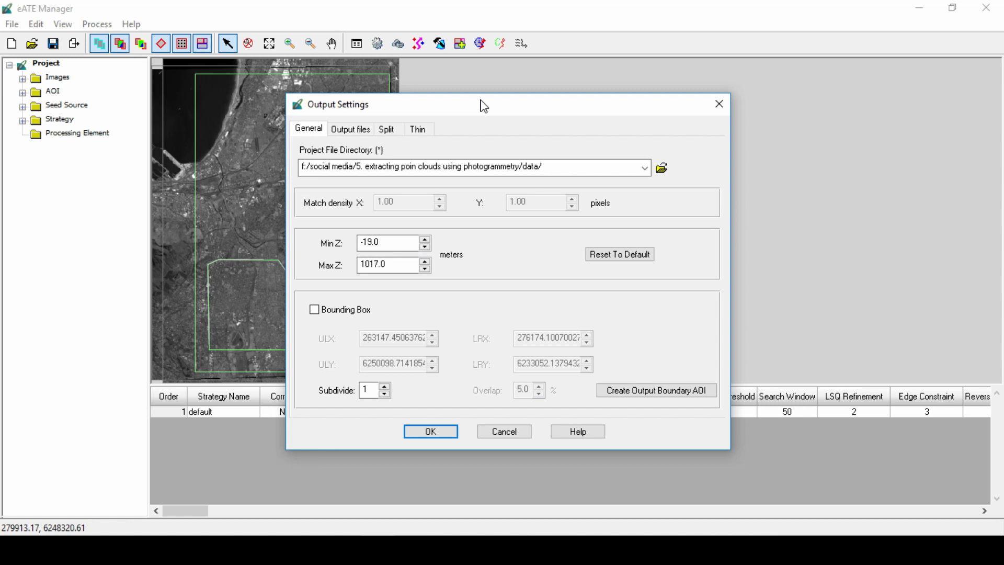
click(401, 247)
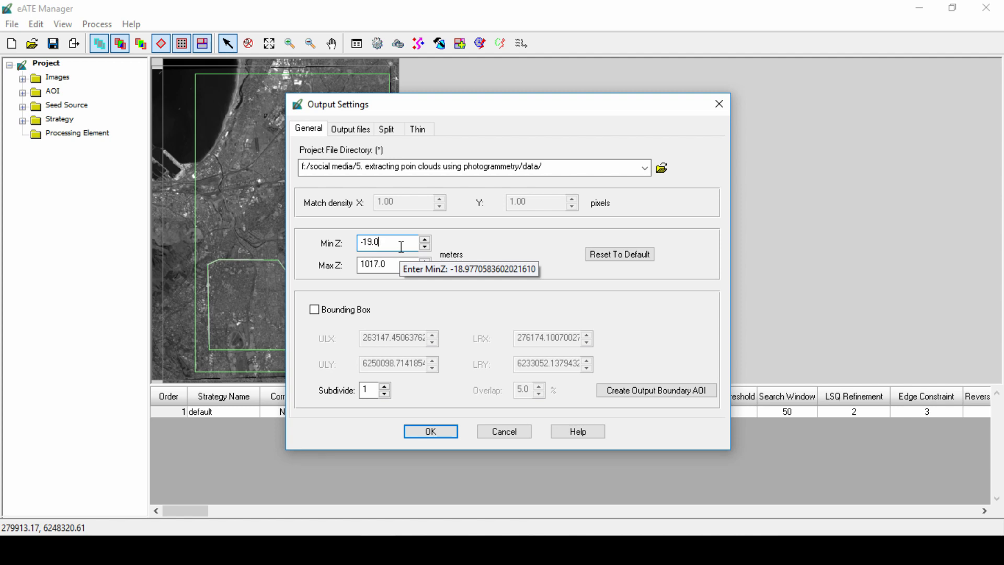
click(346, 314)
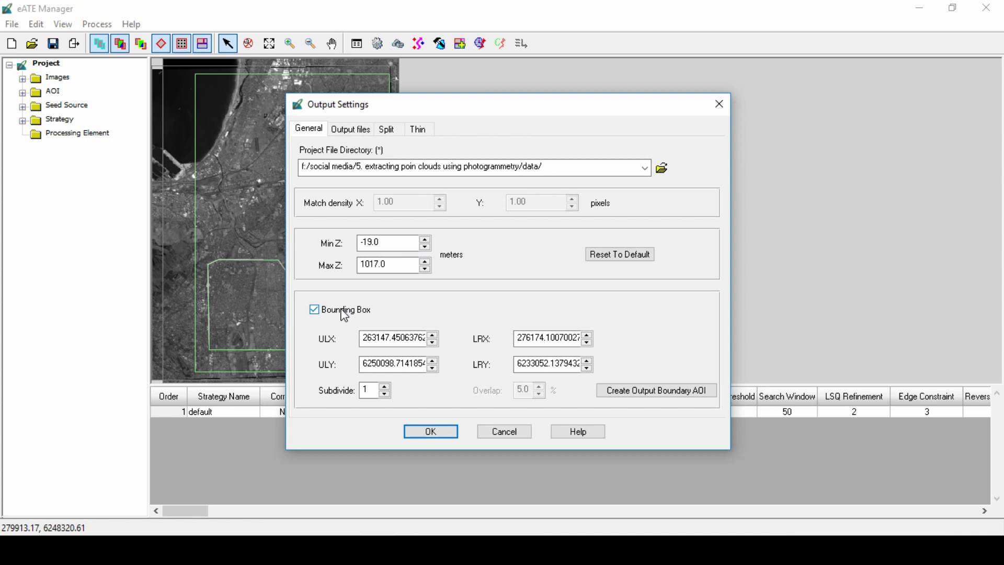
click(345, 313)
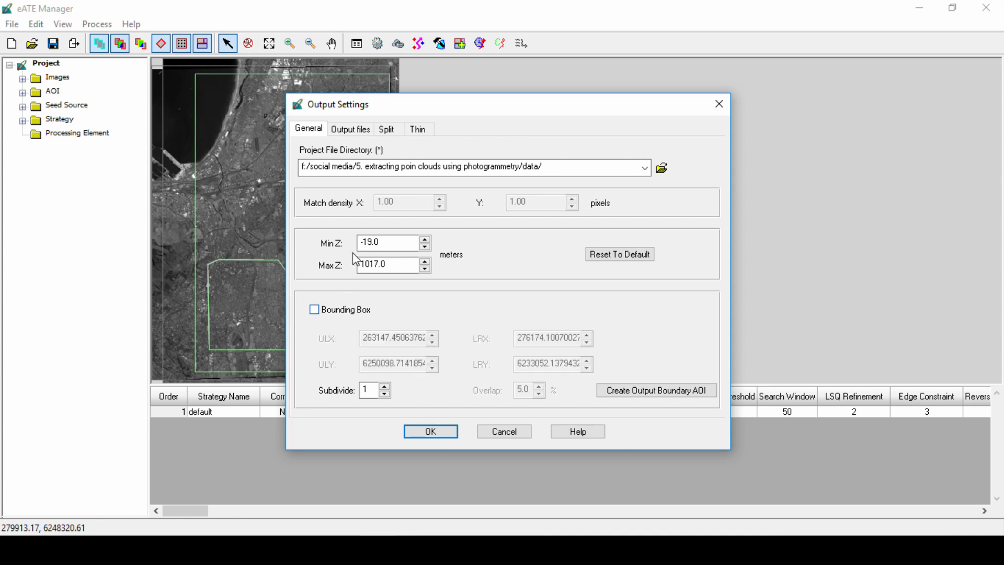
- Output original points to original_terrain.las only, with raster and vector_terrain.ltfx outputs off
click(350, 130)
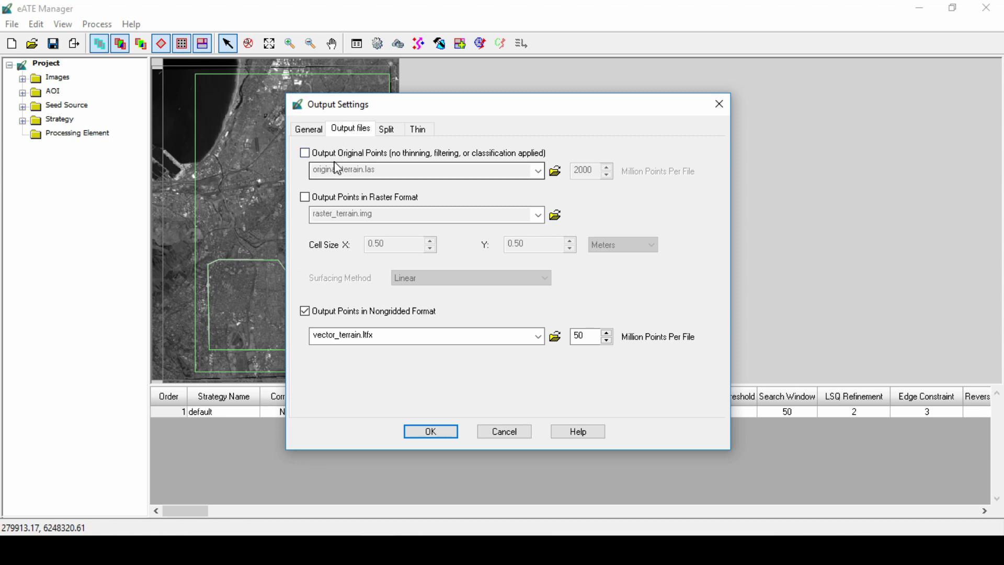
click(340, 153)
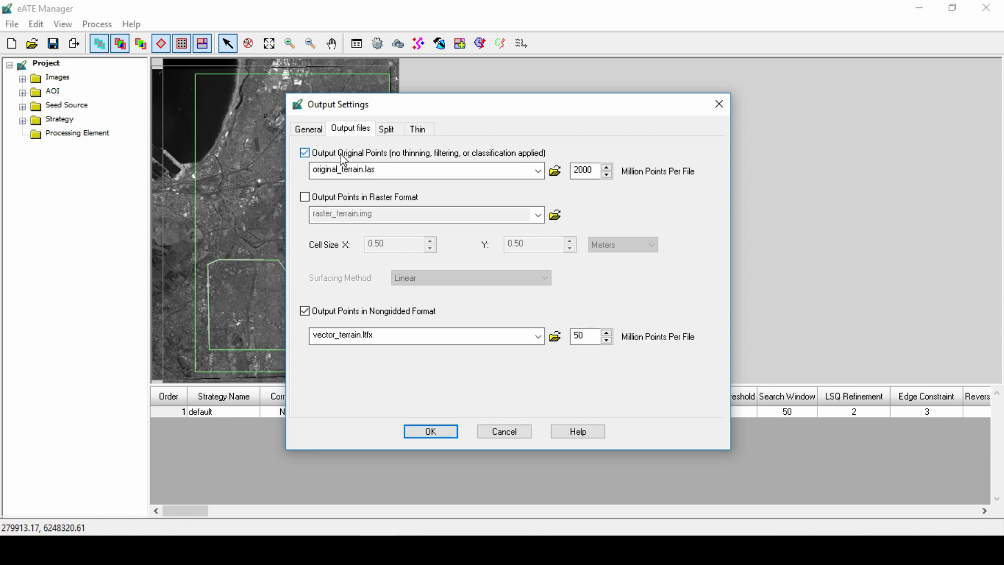
click(329, 200)
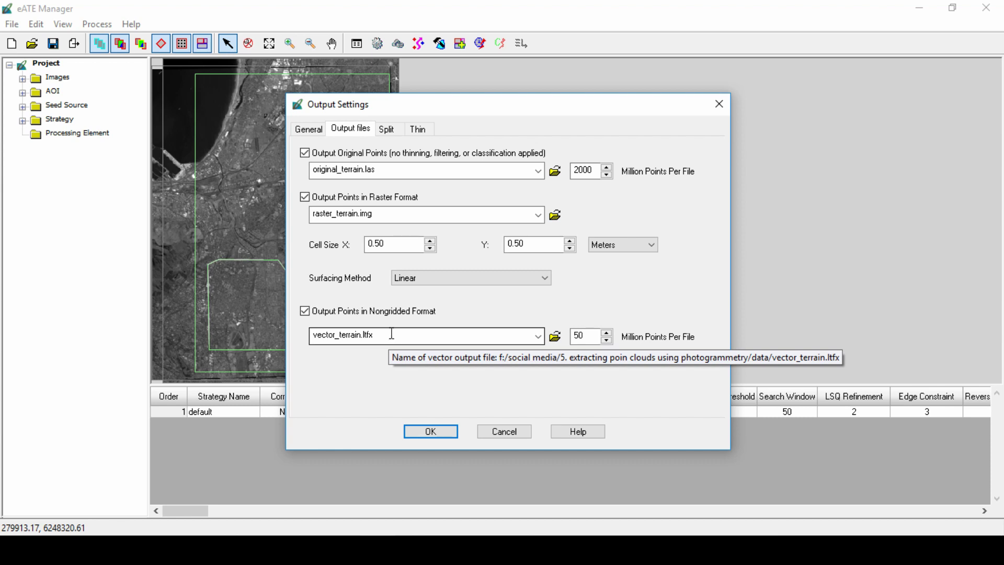
click(318, 197)
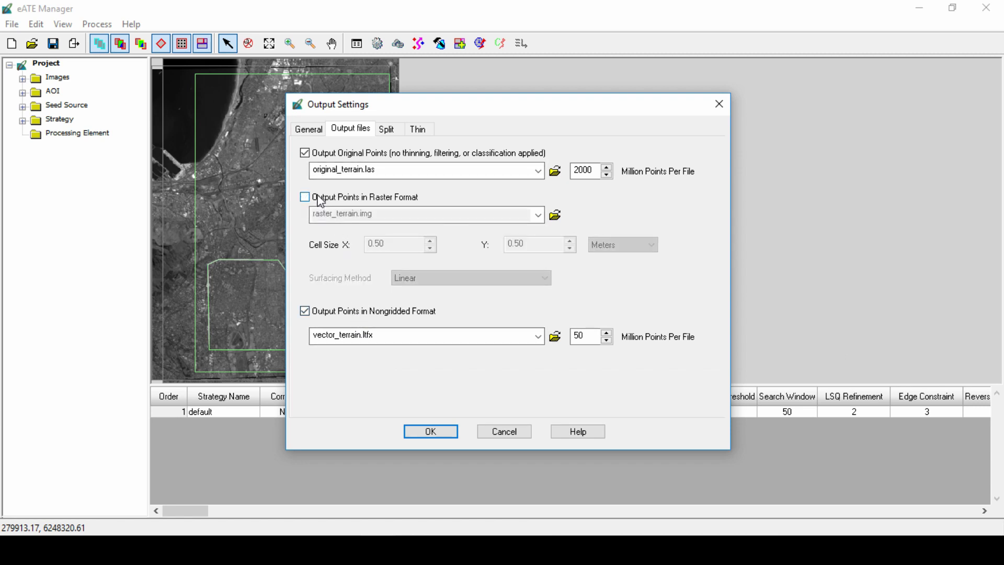
click(342, 316)
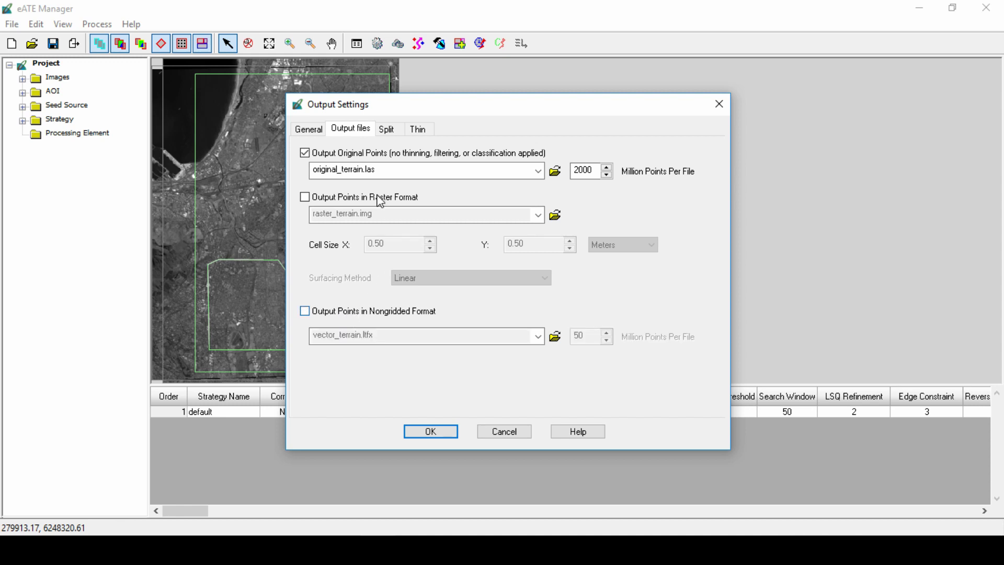
click(393, 131)
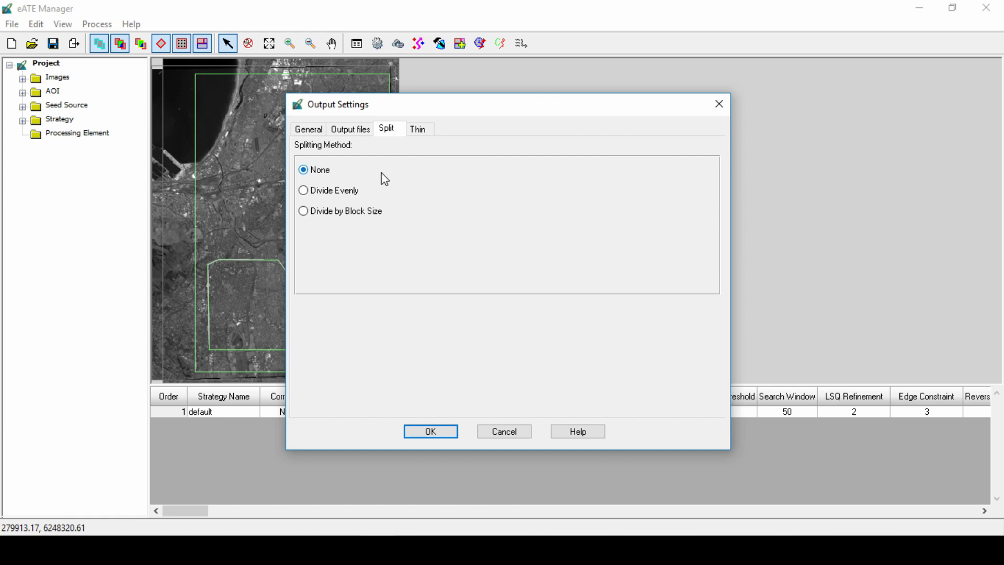
- Confirm Thin is set to None and close Output Settings with OK
click(424, 131)
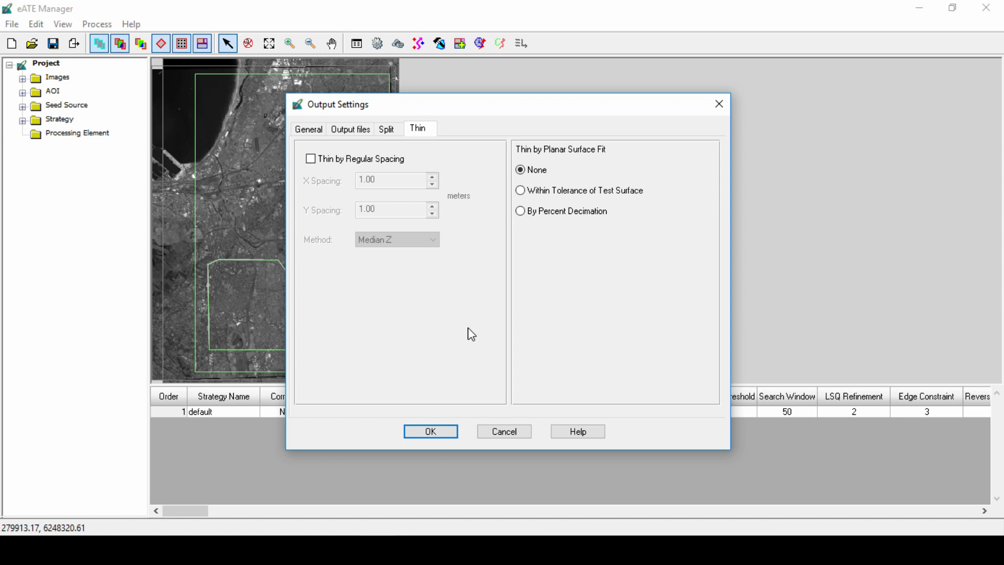
click(426, 432)
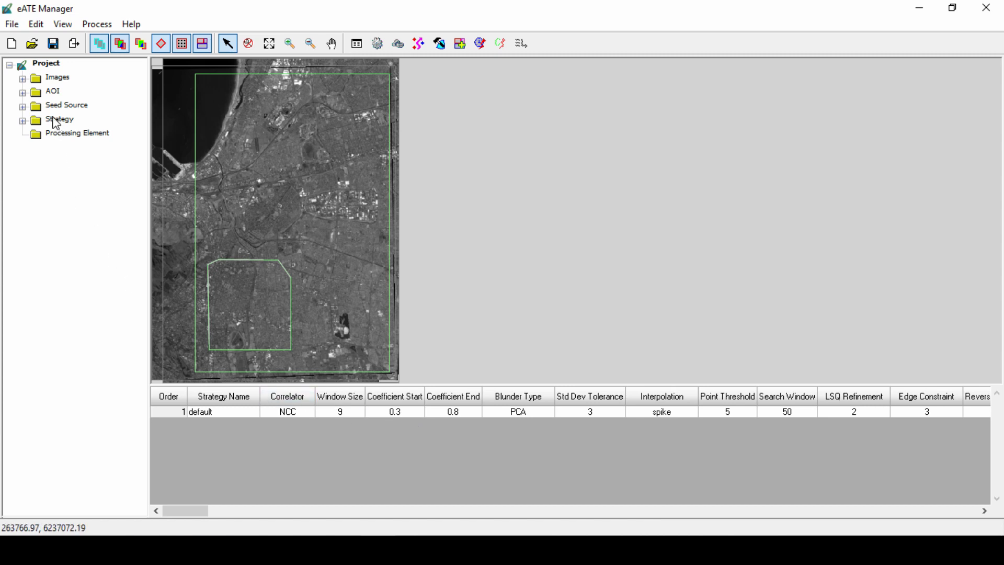
- Generate processing elements and inspect 1.cfg and eATE_merge_0_0.xml, both at 0% progress
click(22, 121)
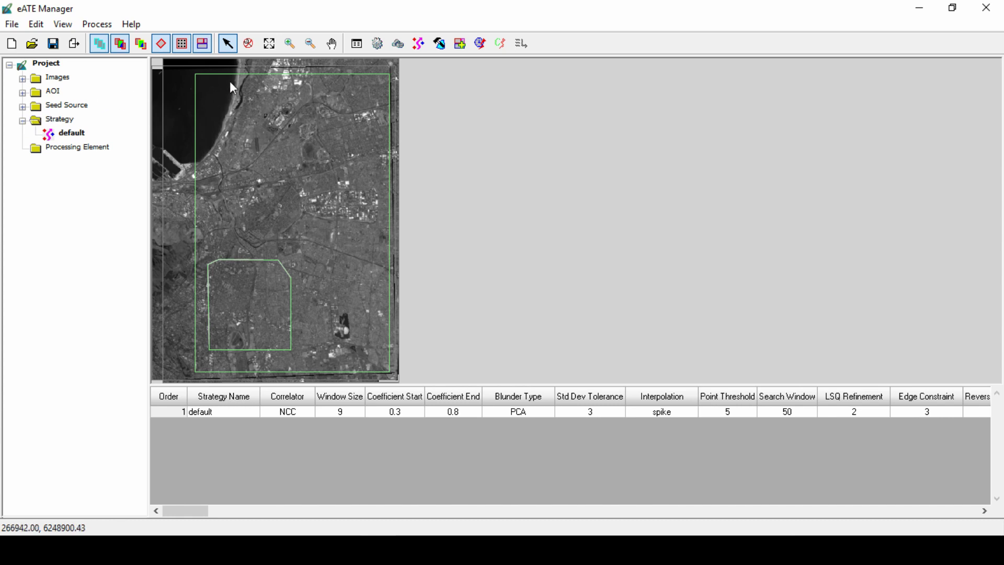
click(460, 44)
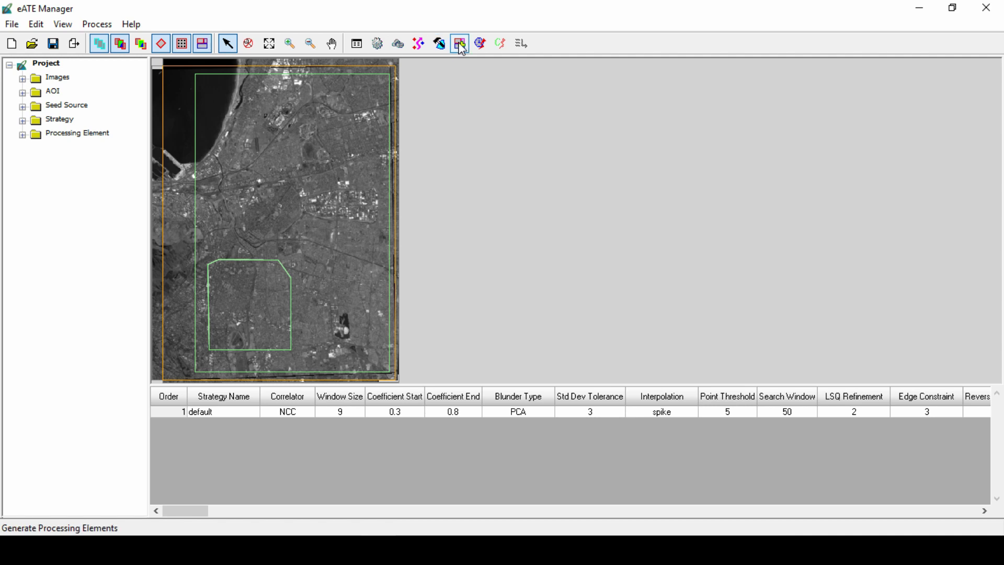
click(460, 45)
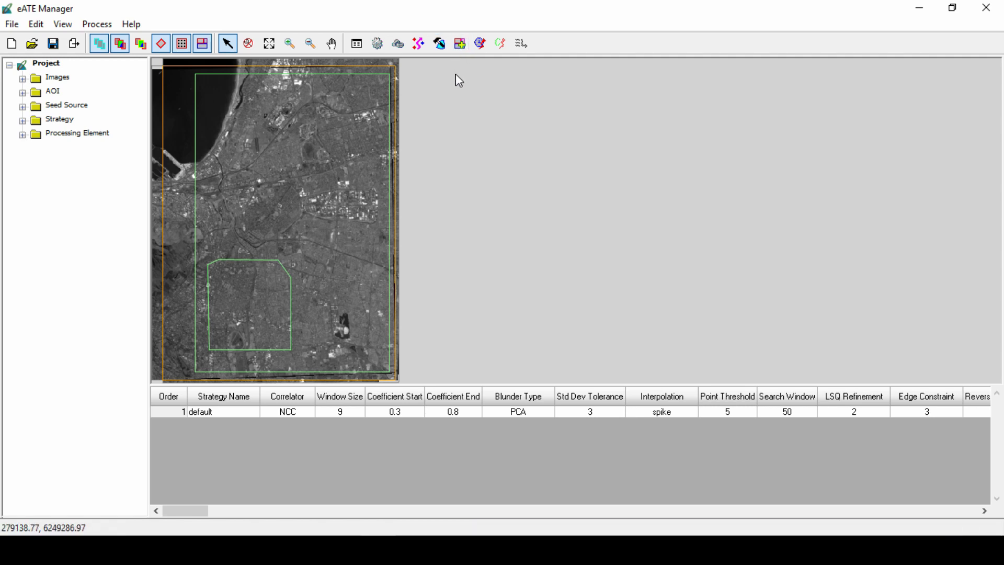
click(23, 135)
click(68, 147)
click(81, 161)
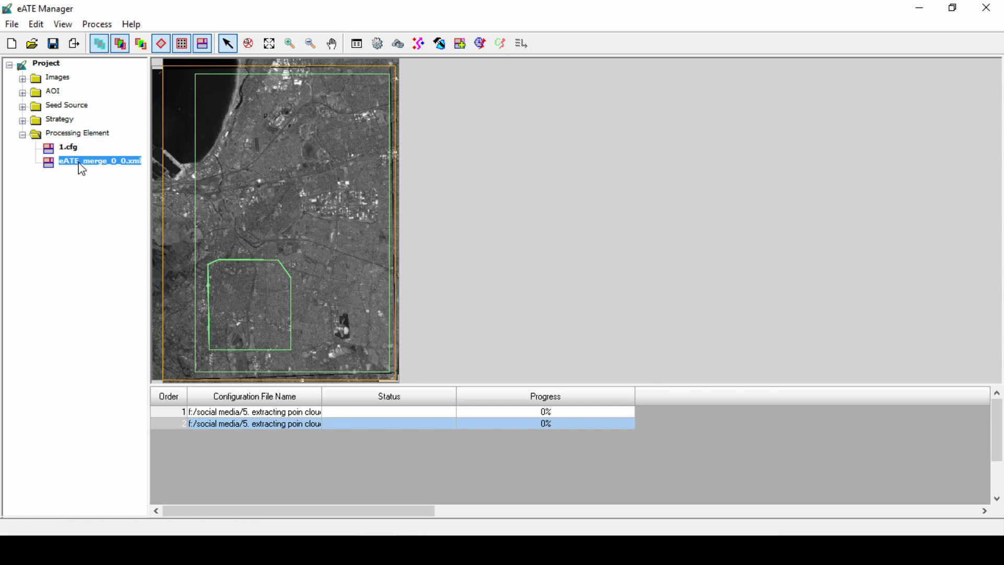
click(71, 148)
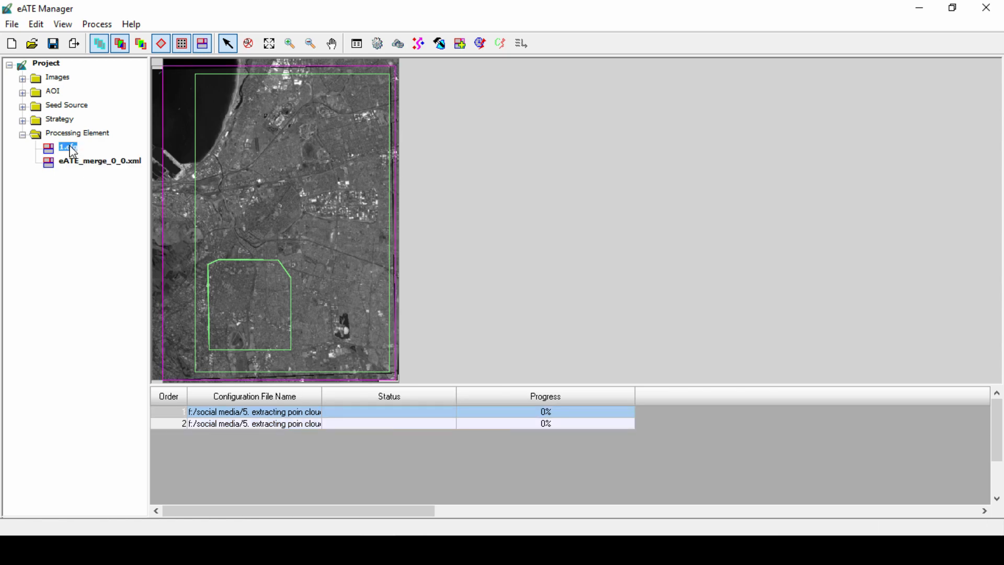
- Start an eATE batch run for the eATE_merge_0_0.xml element and open its submission options
click(74, 161)
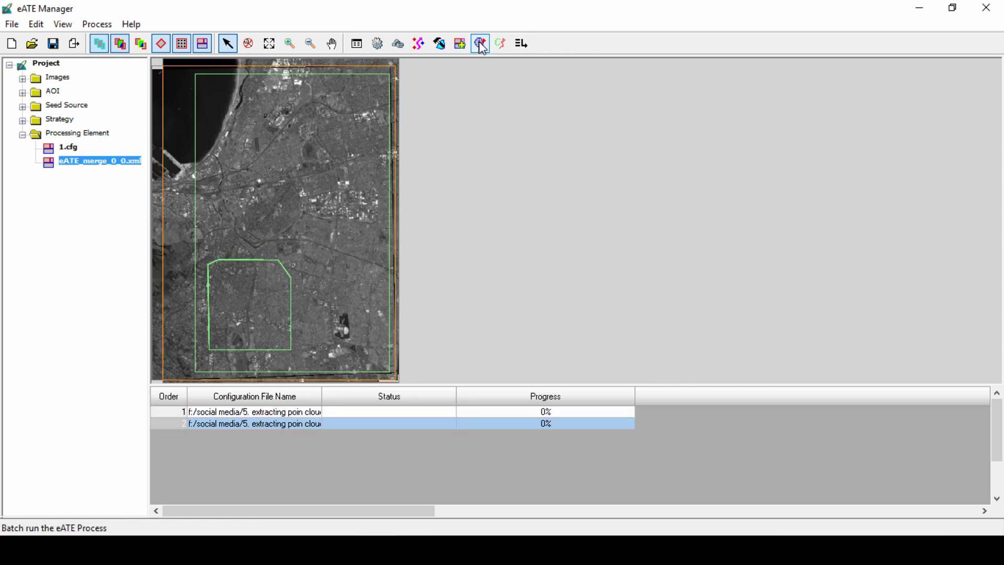
click(481, 43)
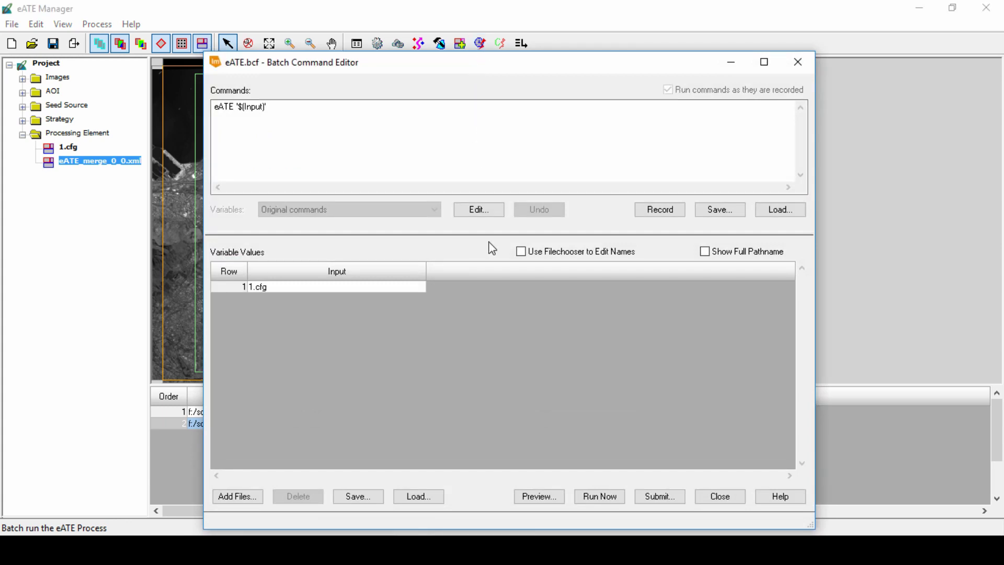
click(655, 497)
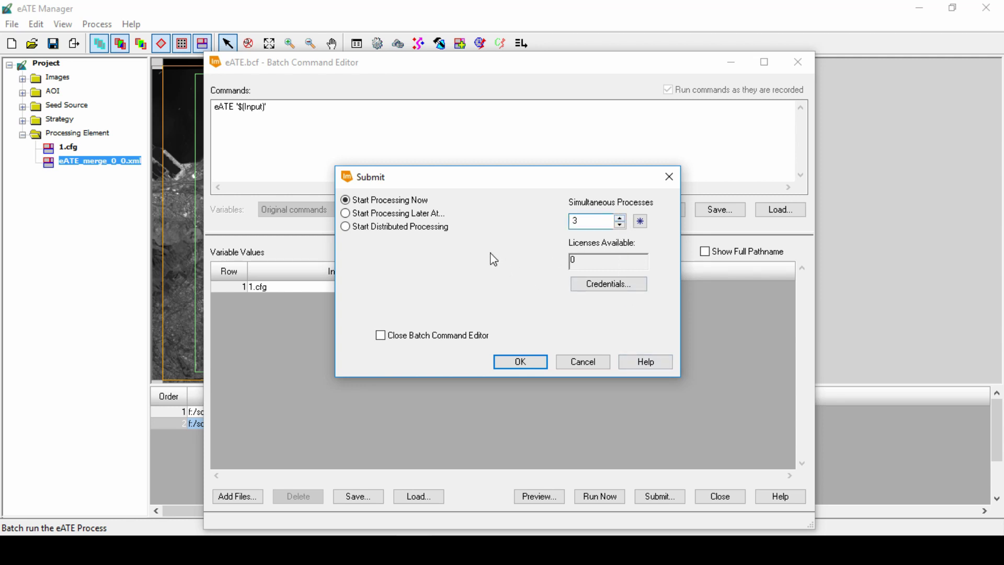
- Submit the batch job with 1 simultaneous process, starting processing now instead of distributed processing
key(Down)
key(Down)
click(393, 214)
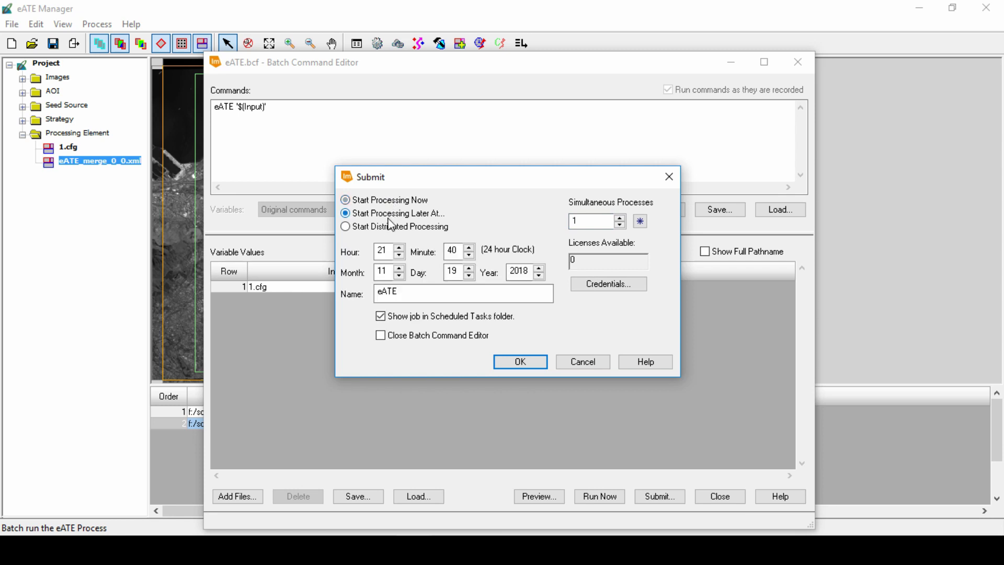
click(385, 227)
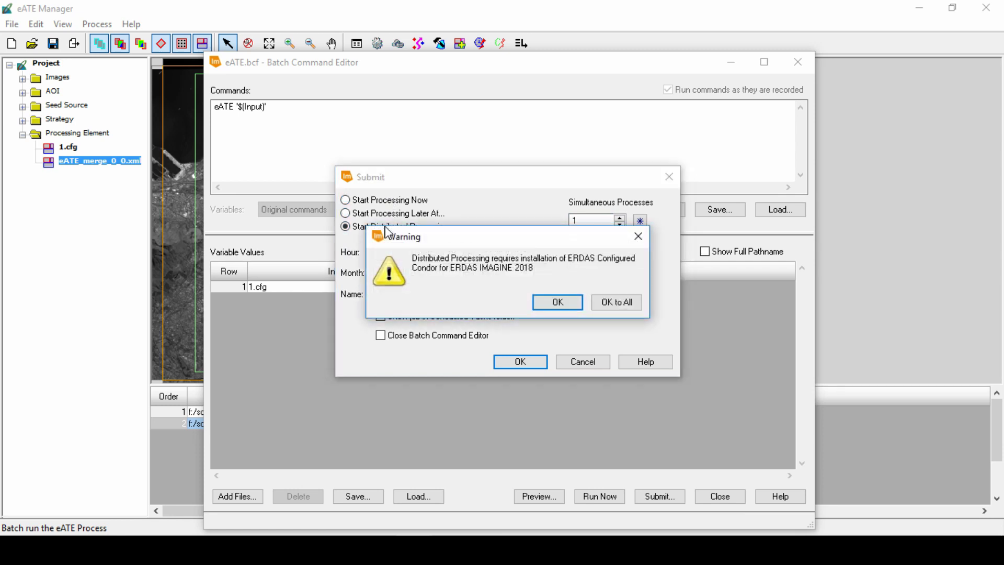
click(601, 302)
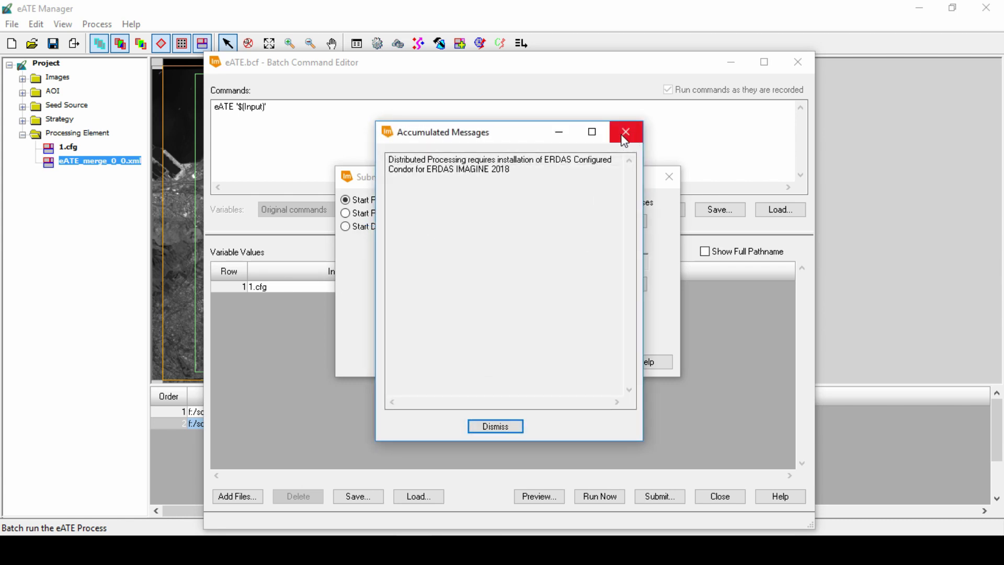
click(660, 256)
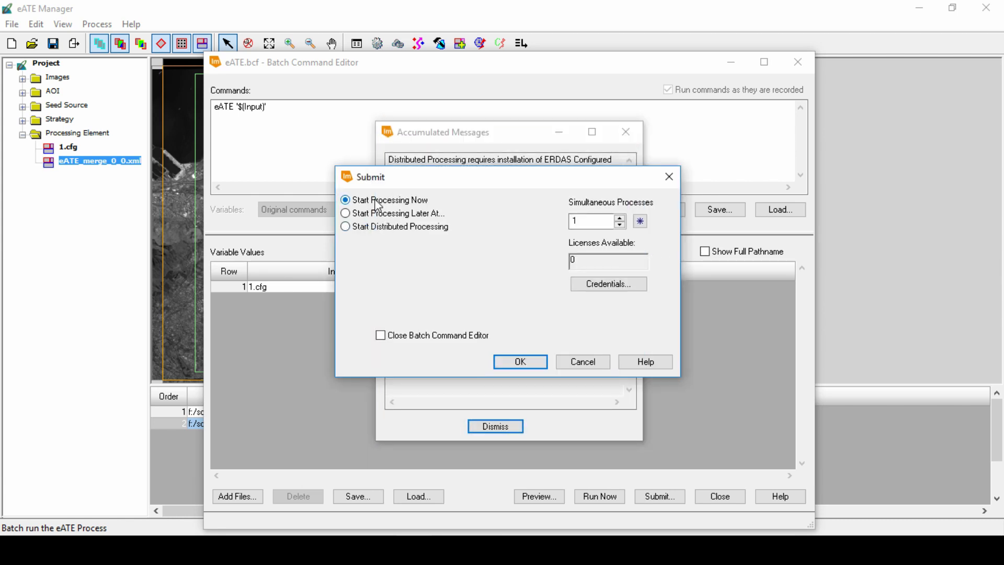
click(521, 363)
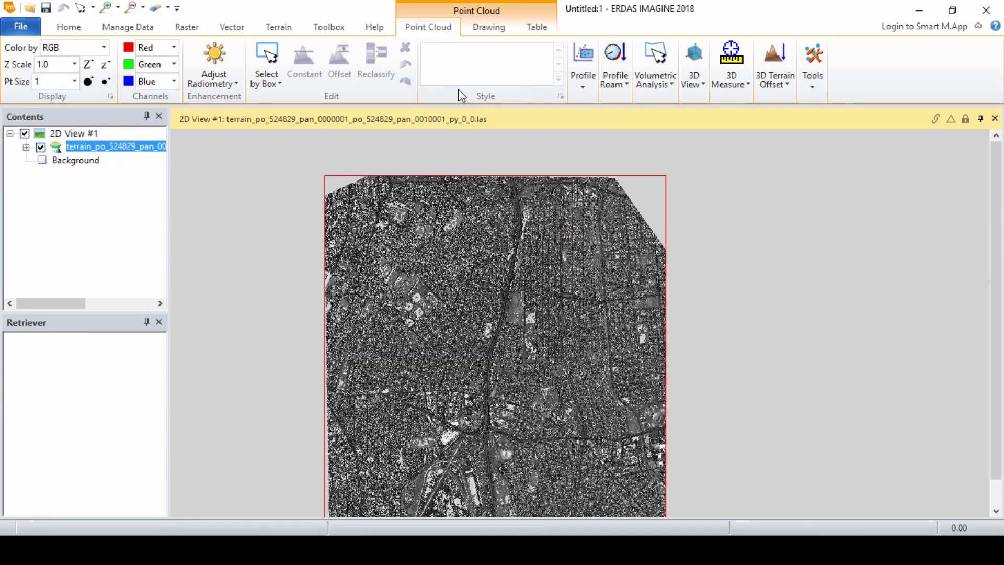
- Show the terrain .las point cloud in a 3D display beside the 2D view
click(703, 85)
click(702, 139)
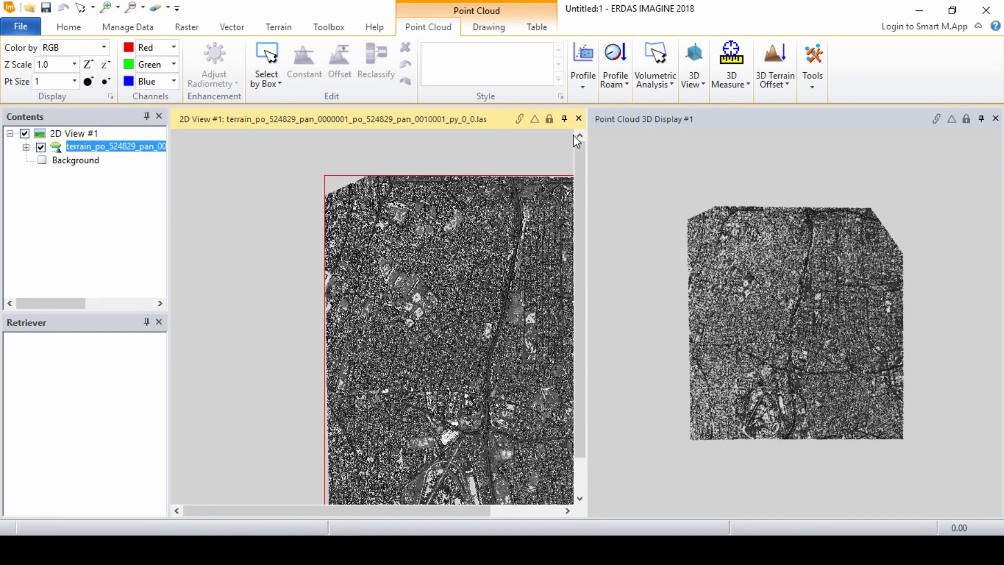
- Color the point cloud by Elevation and zoom into the 2D view
click(104, 48)
click(43, 76)
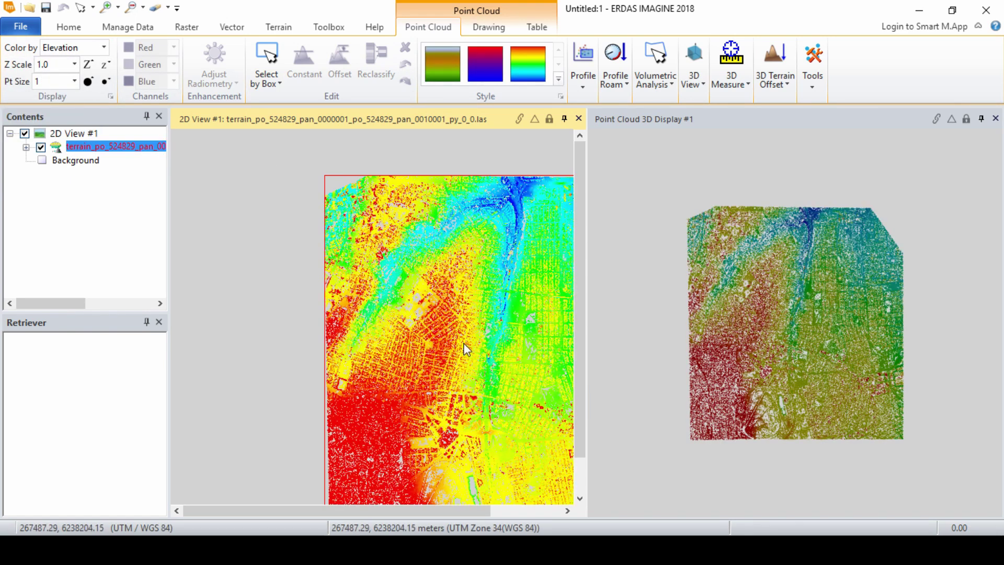
scroll(487, 291, up, 3)
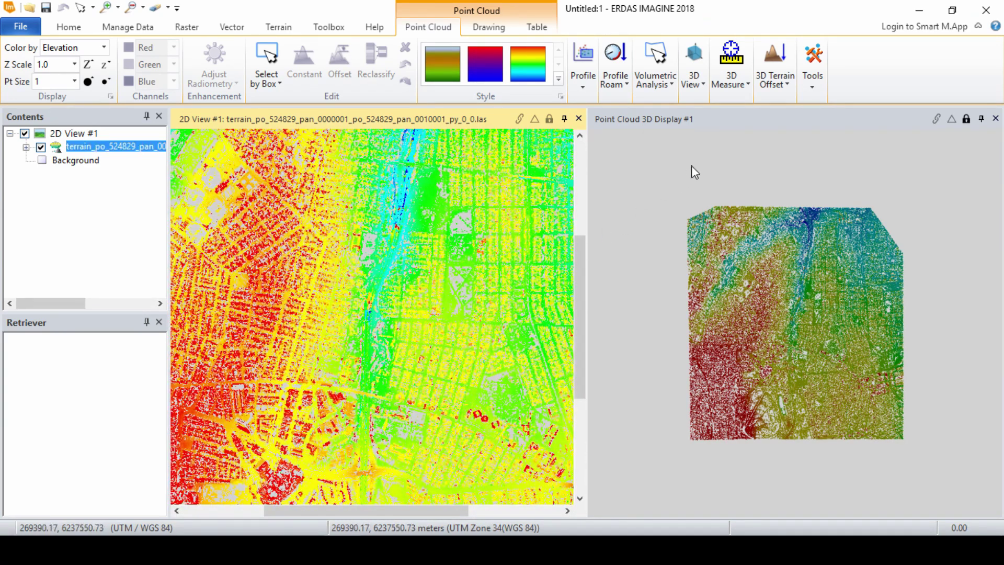
click(703, 84)
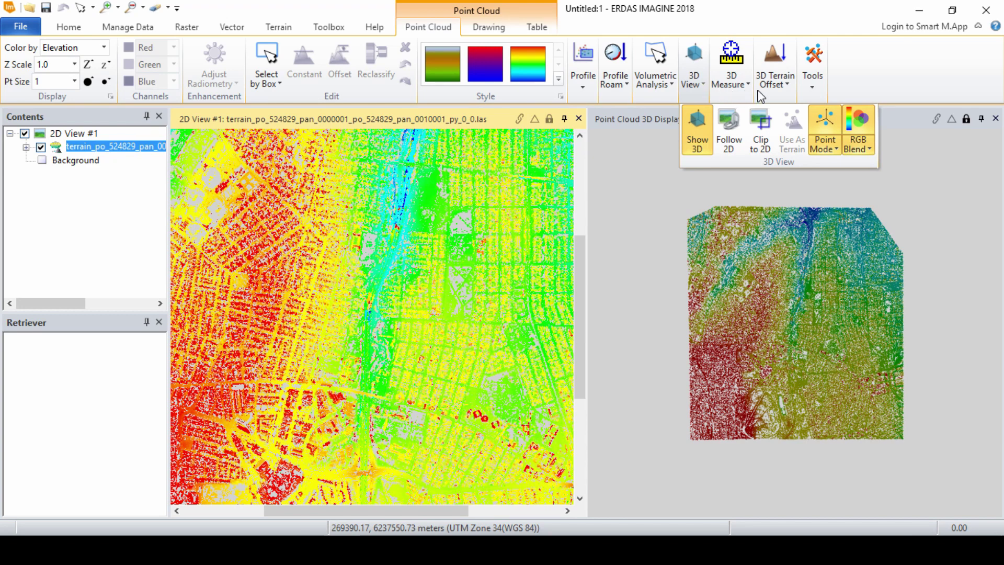
- Switch the 3D display to Perspective Mode, tilt and zoom the terrain, and set point size 3
click(834, 150)
click(847, 198)
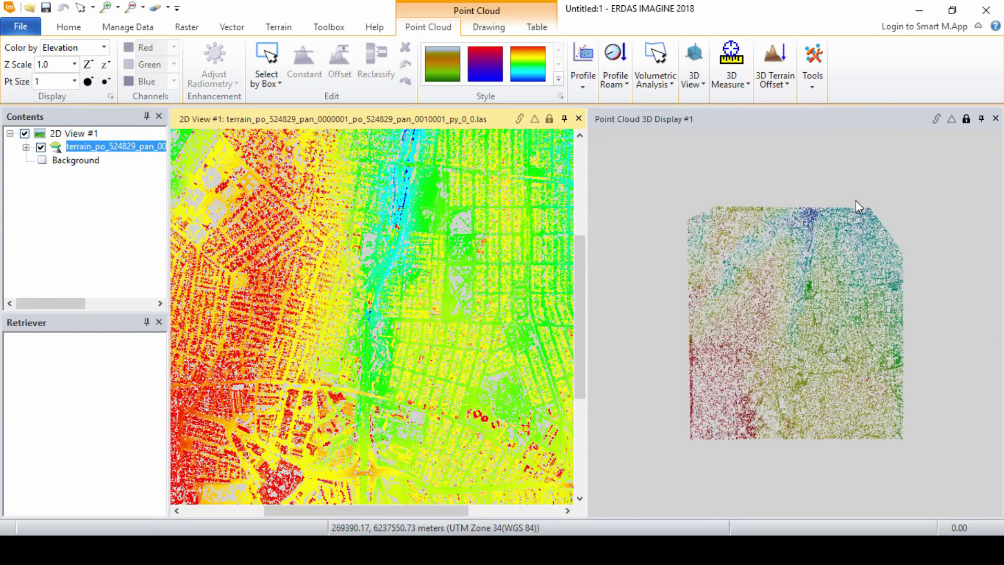
drag(812, 334, 814, 374)
scroll(814, 374, up, 2)
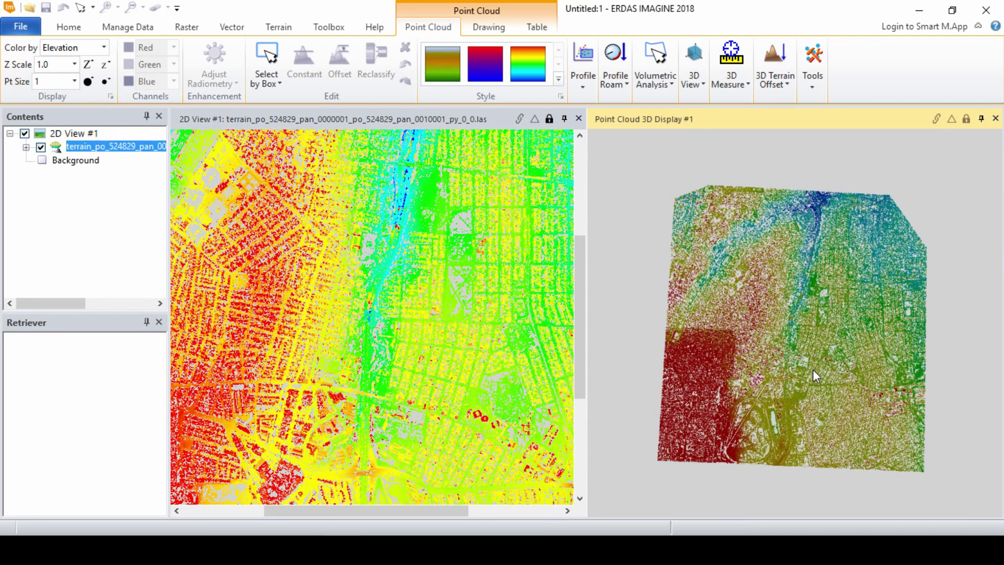
scroll(806, 338, up, 2)
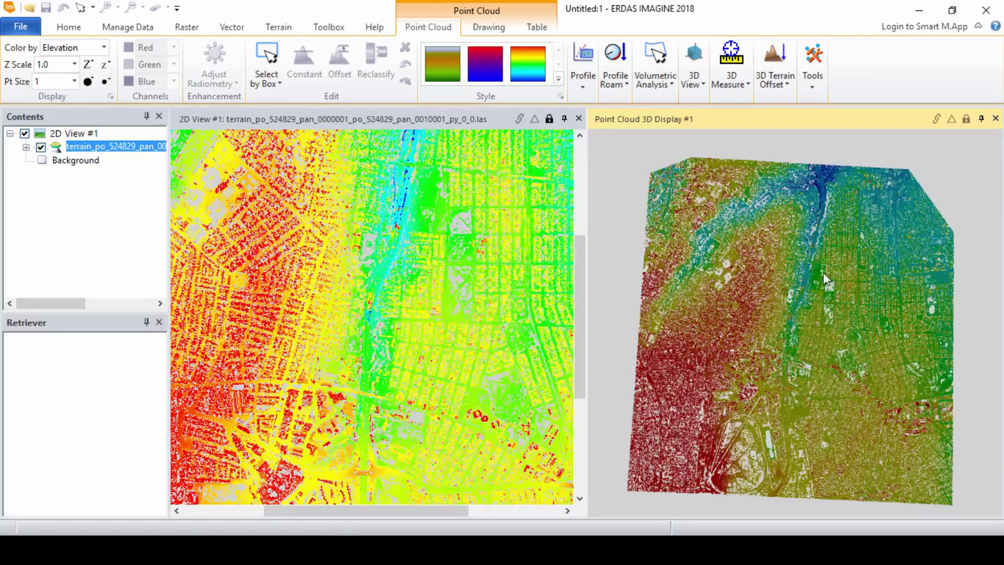
drag(823, 277, 823, 414)
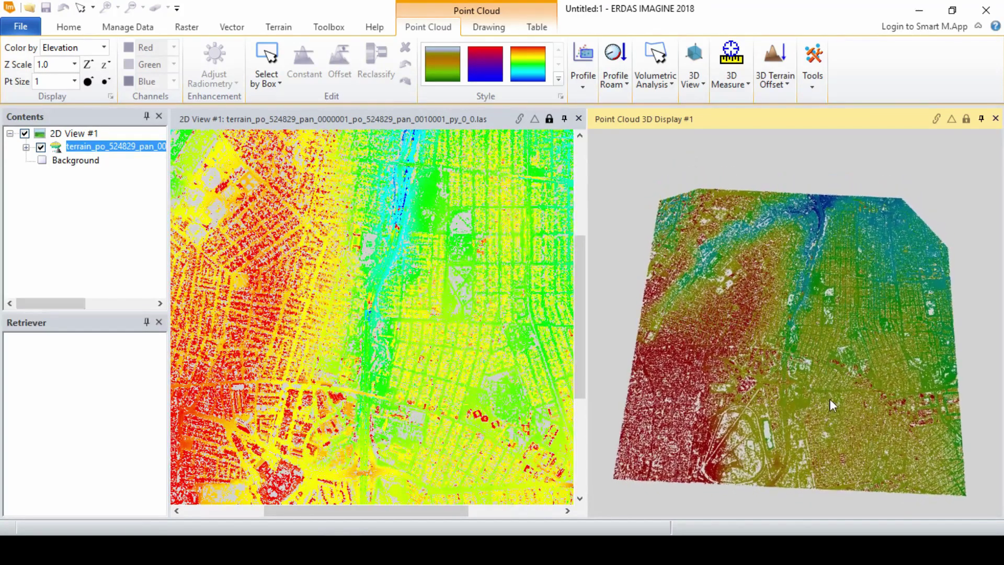
scroll(827, 395, up, 3)
drag(755, 312, 761, 404)
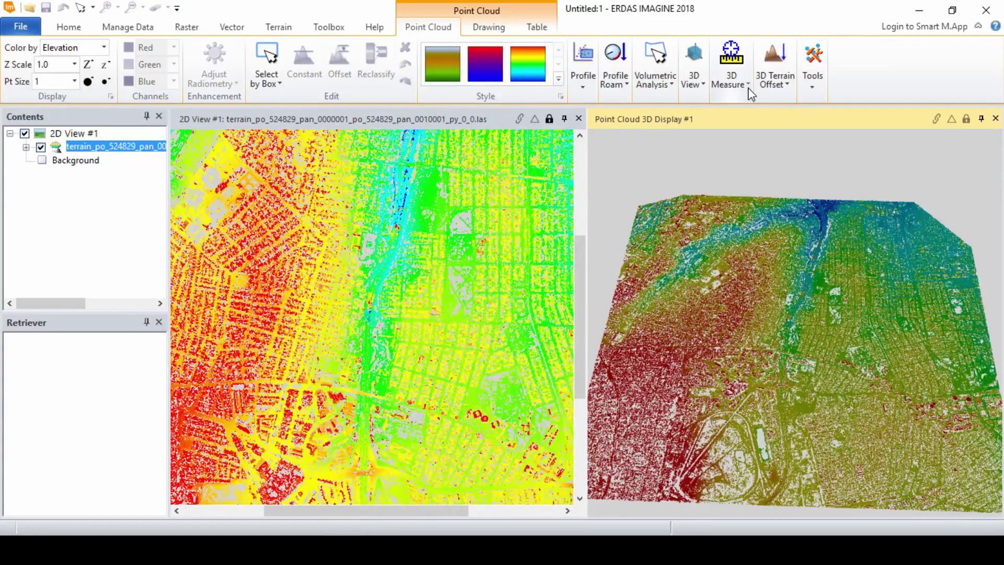
click(88, 83)
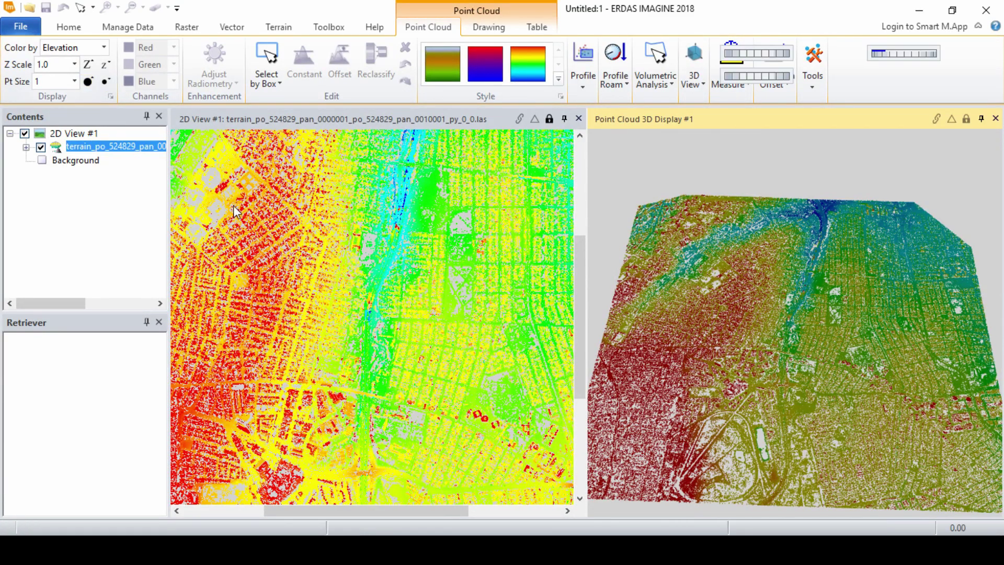
click(89, 83)
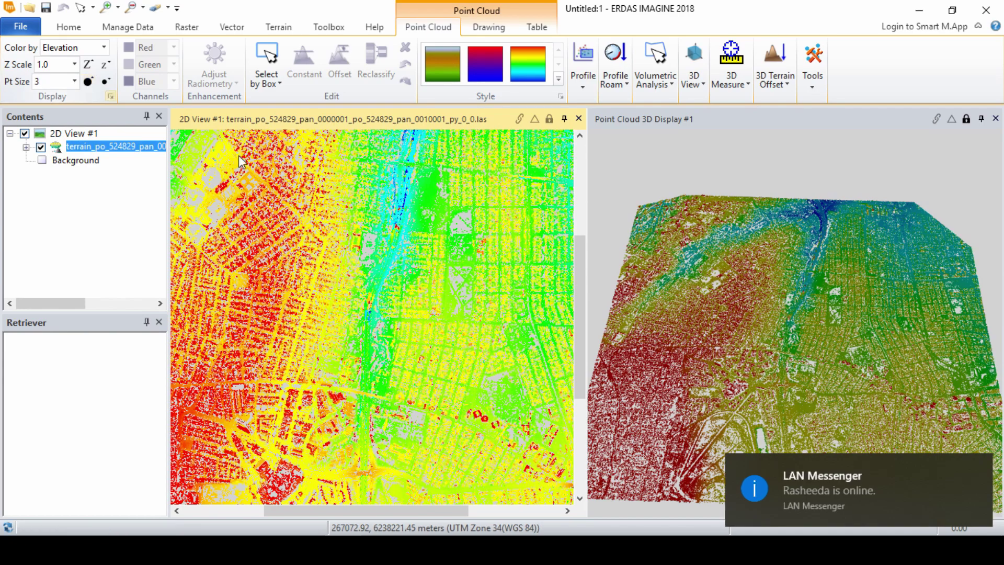